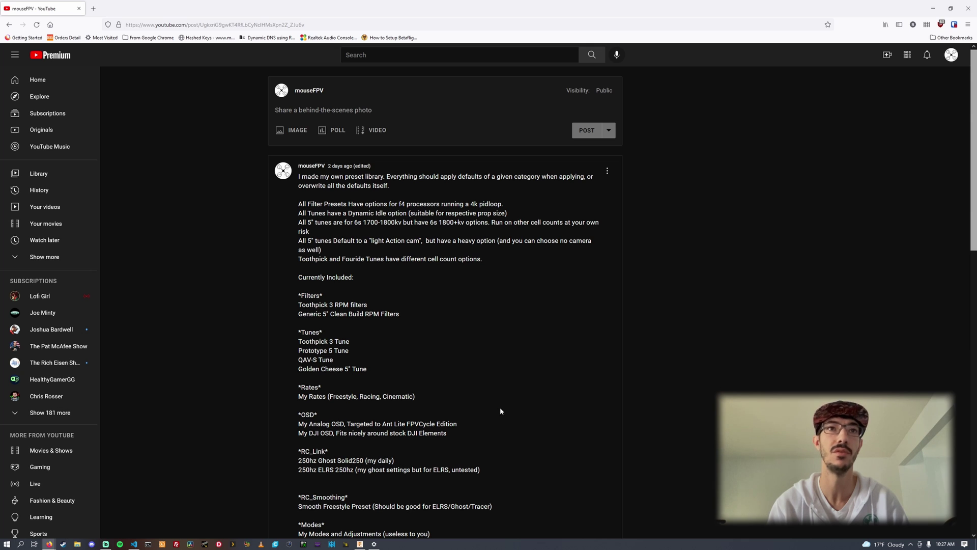
Step: Look through the mouseFPV preset library post, including its preset source setup screenshot
scroll(516, 420, down, 12)
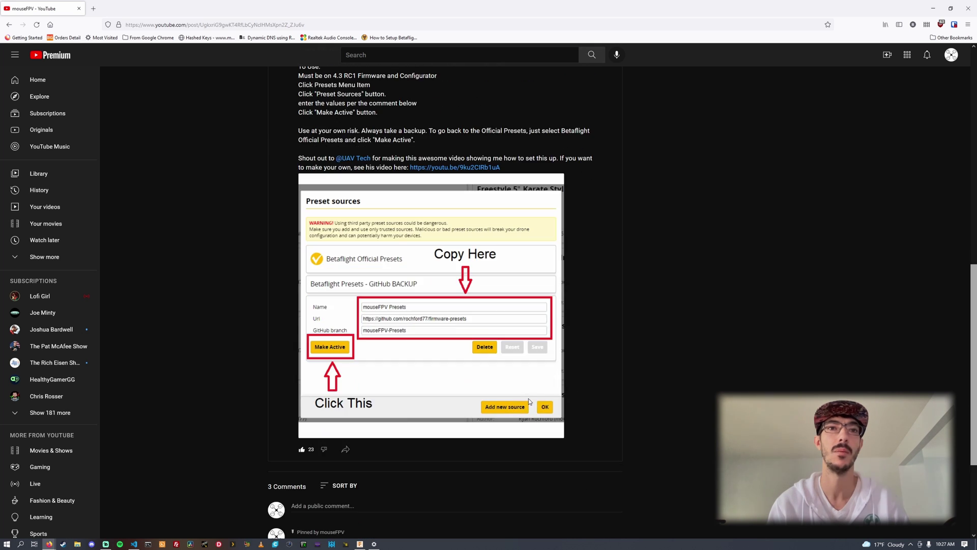
scroll(527, 398, up, 4)
scroll(529, 398, up, 8)
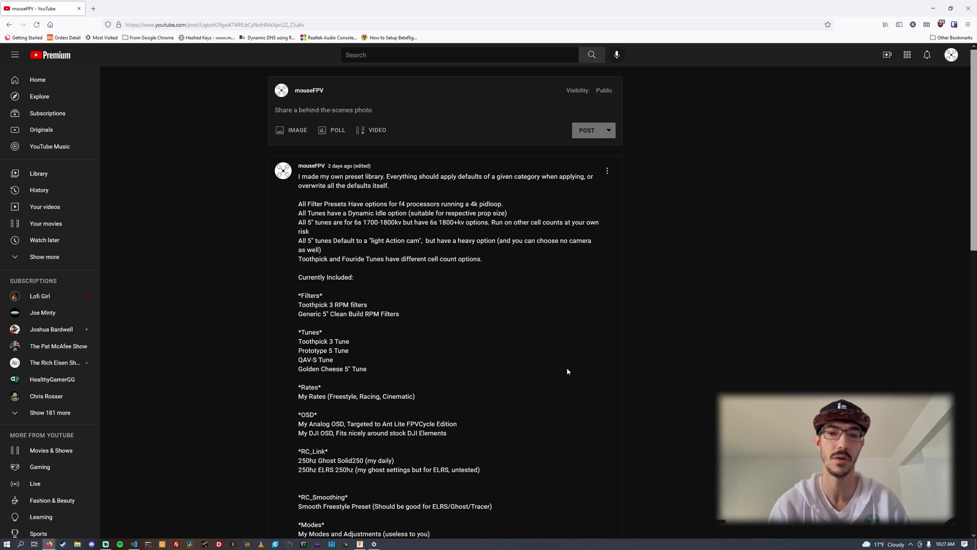
Step: Reach the betaflight-configurator GitHub releases from the Google results and expand the download assets of Betaflight Configurator 10.8.0 Release Candidate 1
mouse_move(49, 544)
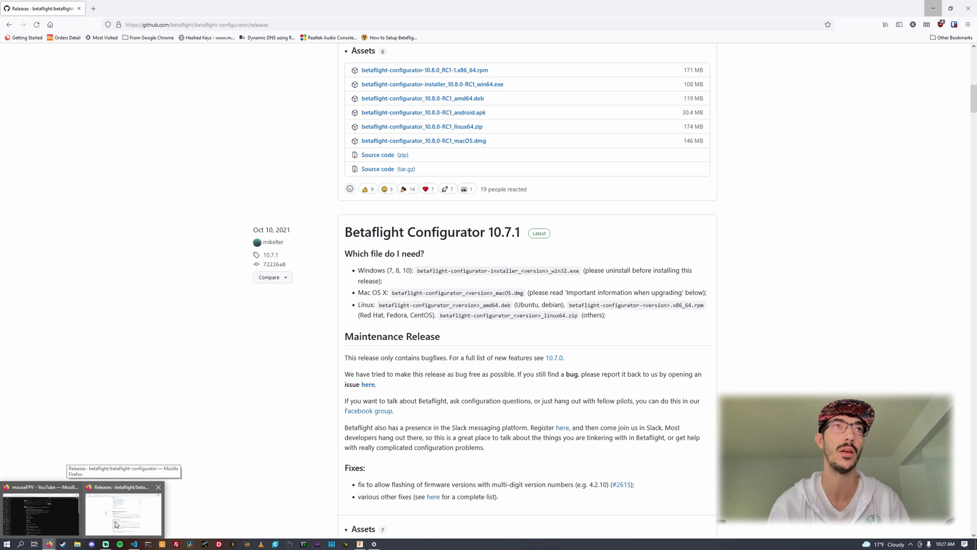
click(118, 522)
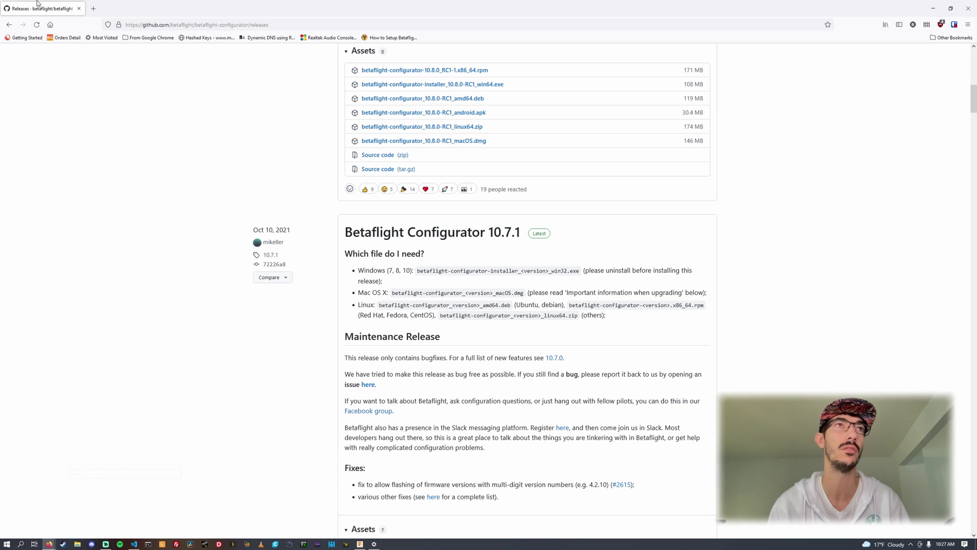
click(9, 24)
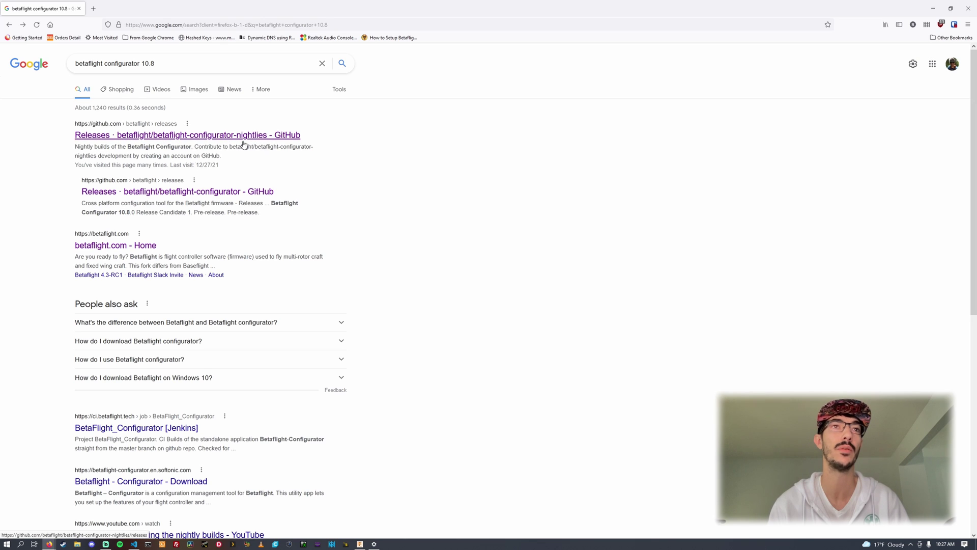
click(219, 192)
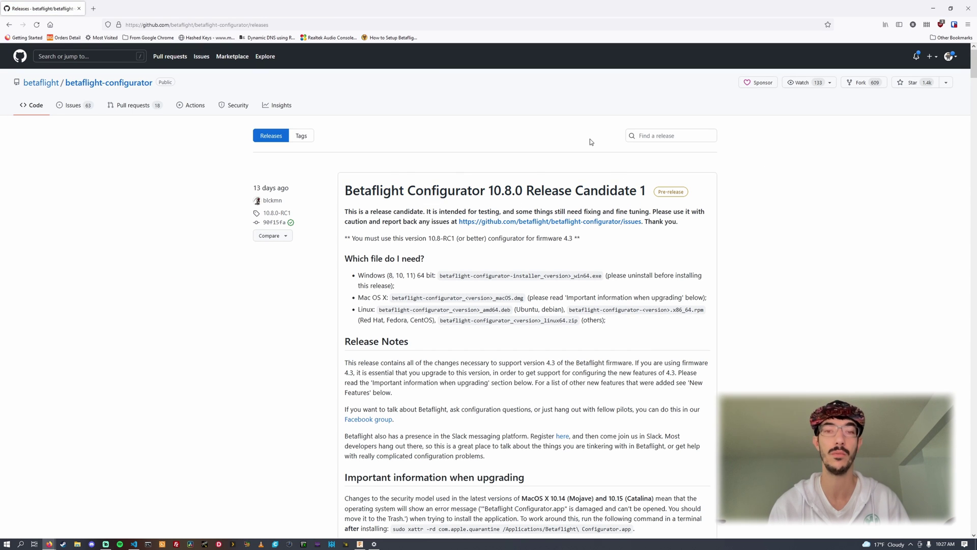
scroll(627, 175, down, 15)
scroll(383, 86, up, 3)
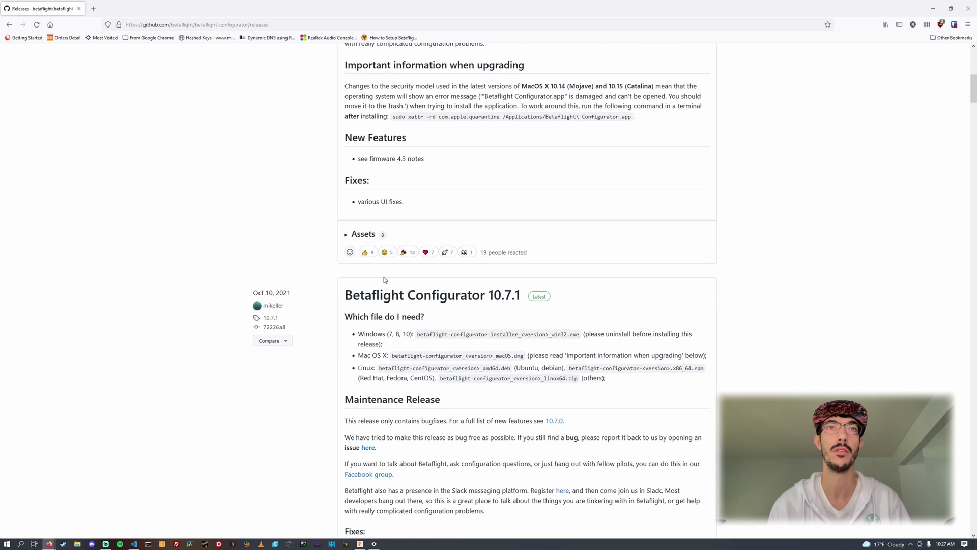
click(353, 235)
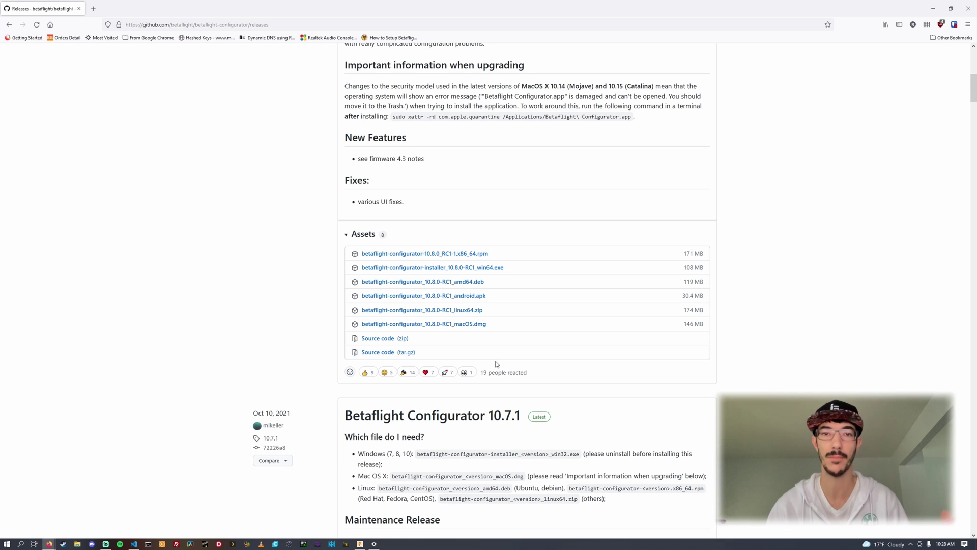
Step: Switch to Betaflight Configurator, connect using Virtual Mode and show the Presets page
click(932, 8)
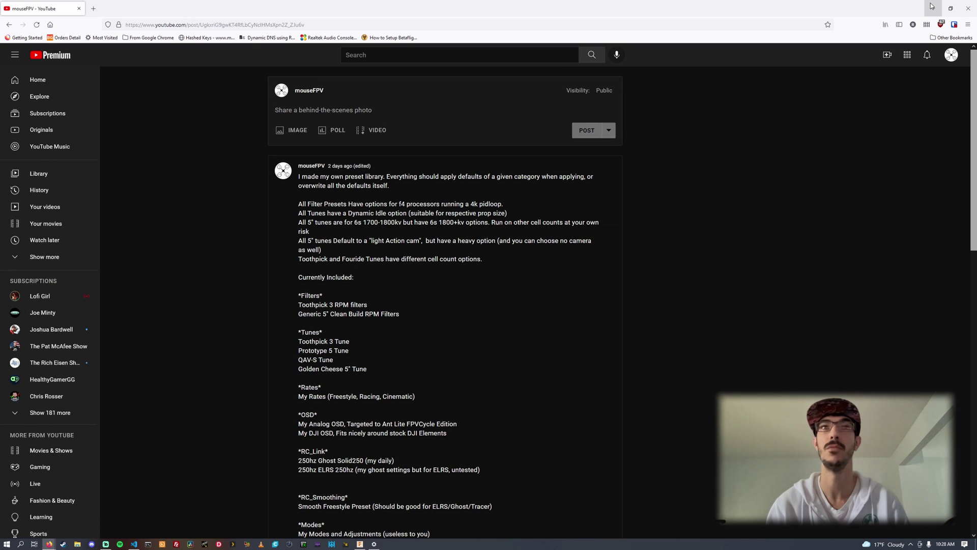
click(932, 8)
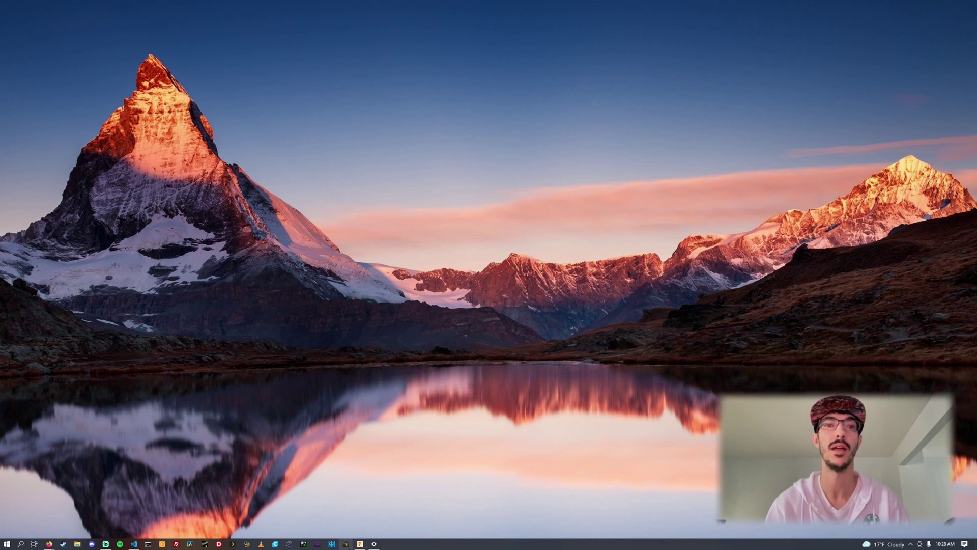
click(346, 543)
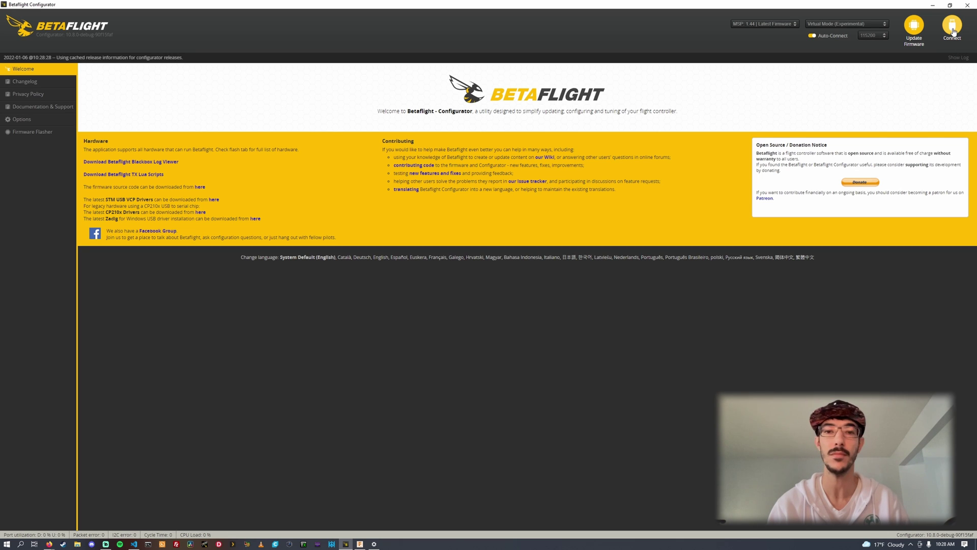
click(953, 30)
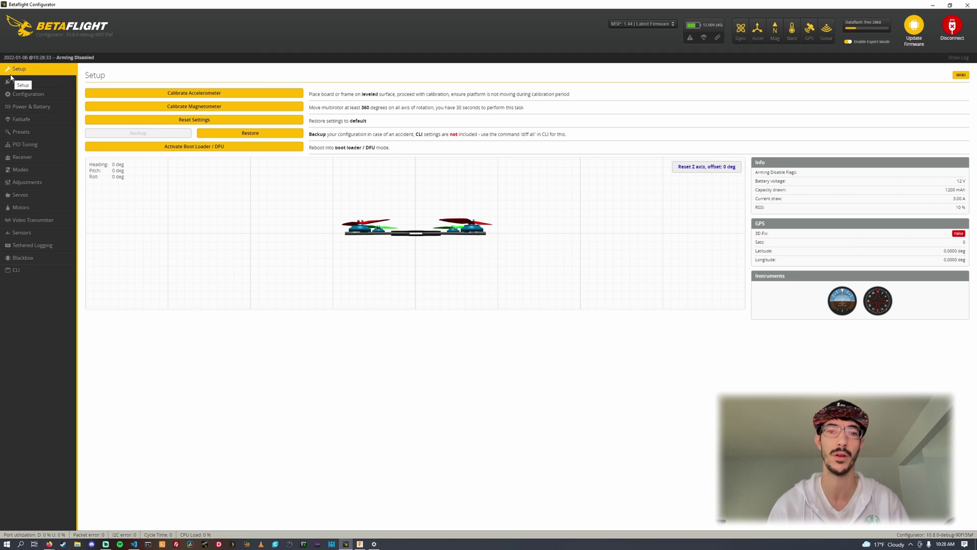
click(48, 134)
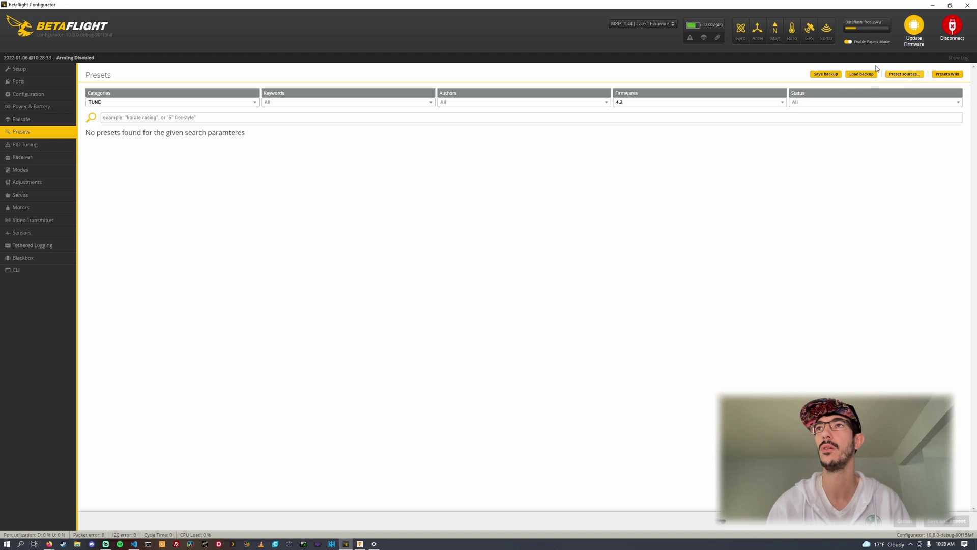
Step: In the preset sources, delete the existing New Custom Preset Source and add a new source
click(907, 75)
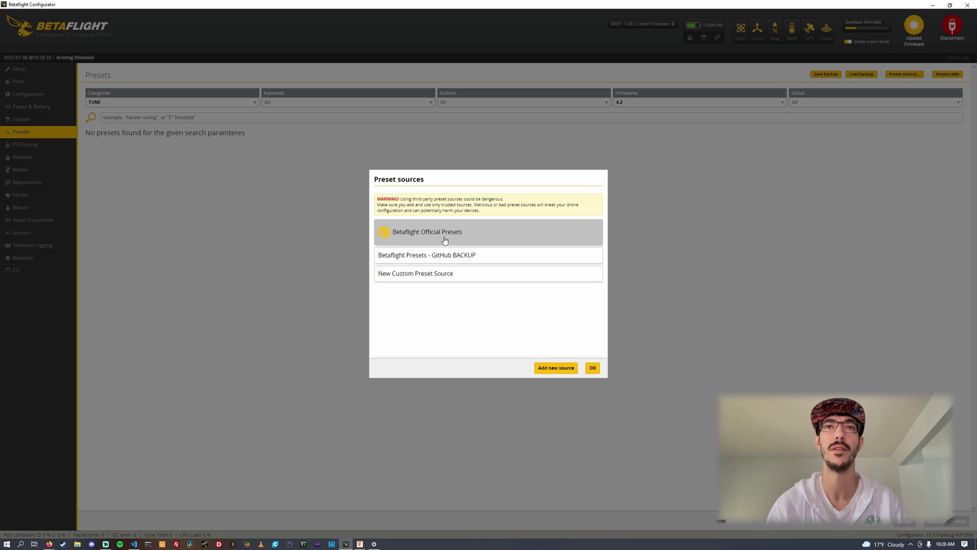
click(443, 286)
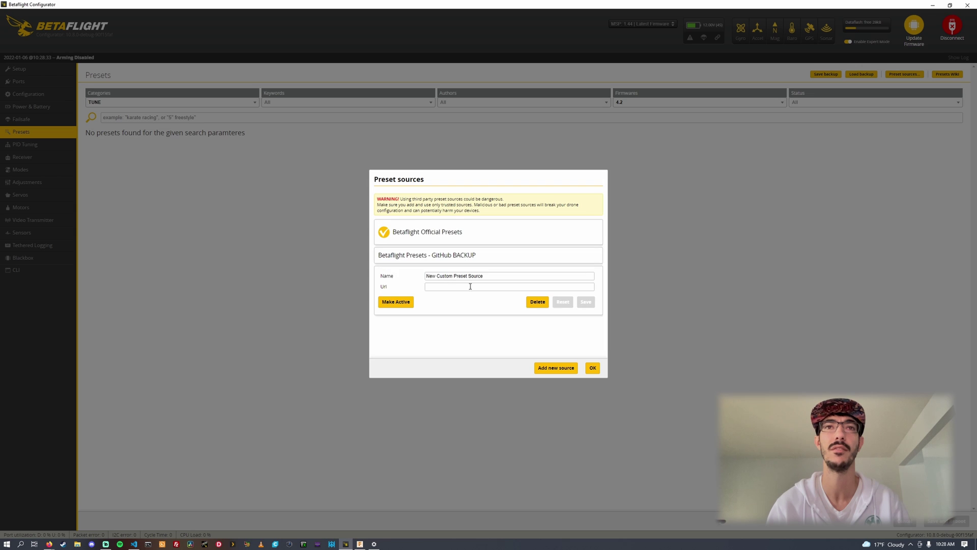
click(537, 304)
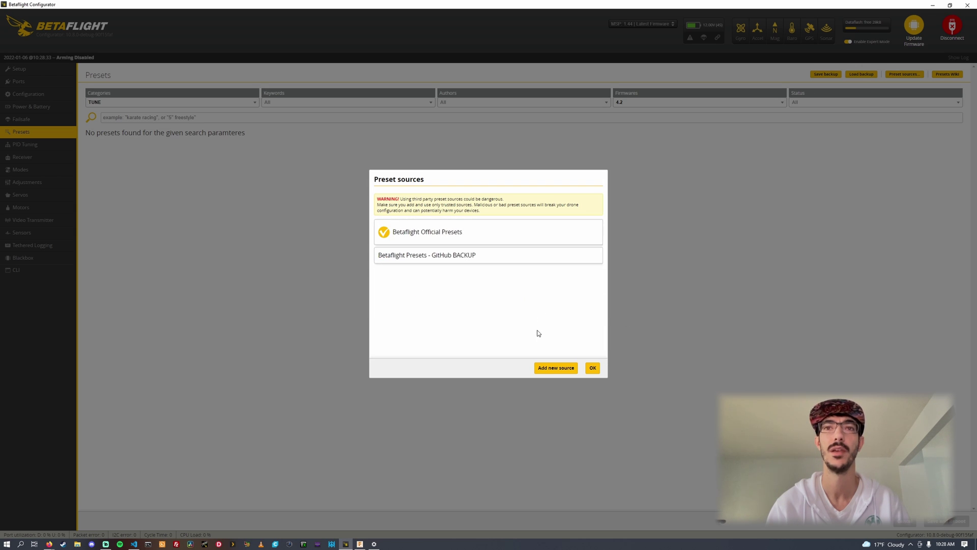
click(563, 373)
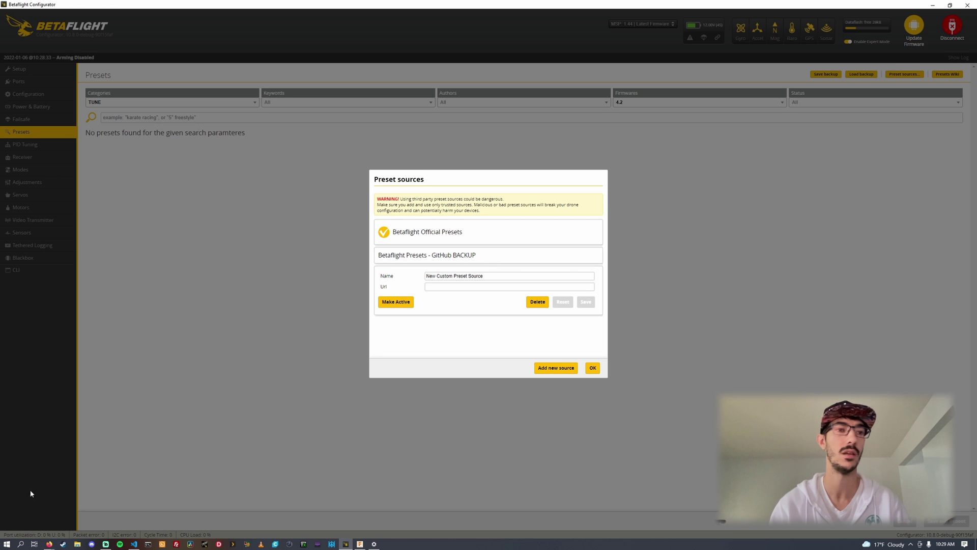
Step: Copy the name from the YouTube post's pinned comment and name the new preset source mouseFPV Presets
mouse_move(49, 545)
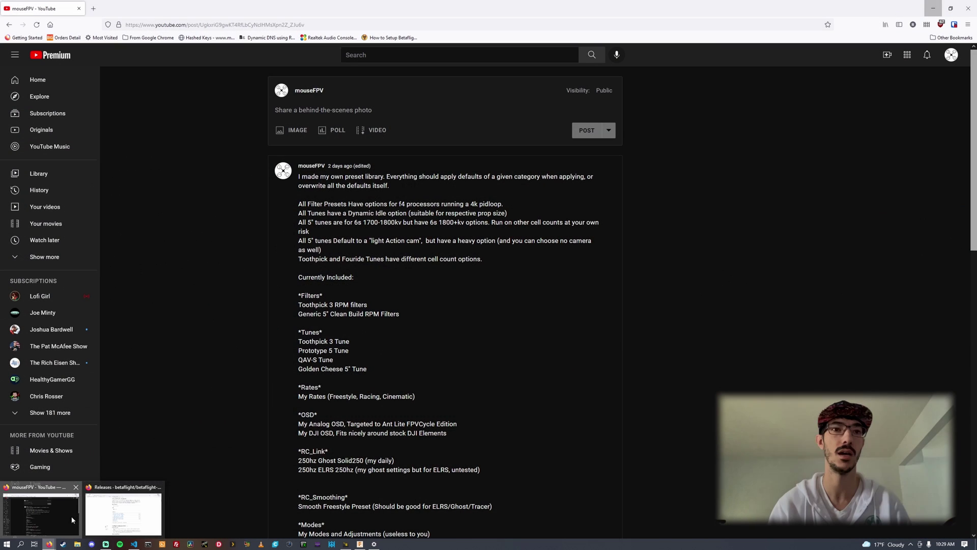
click(40, 514)
scroll(377, 310, down, 15)
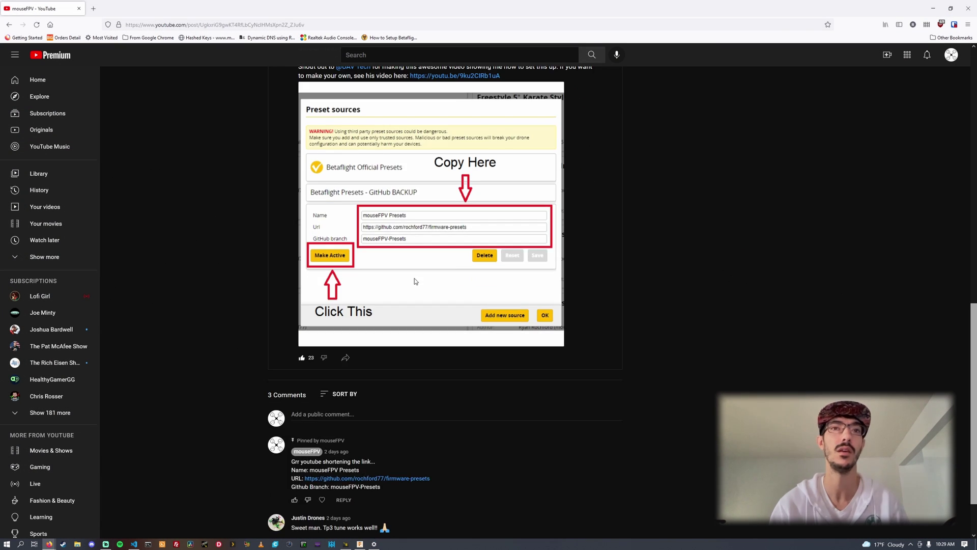
drag(359, 404, 309, 404)
key(ctrl+c)
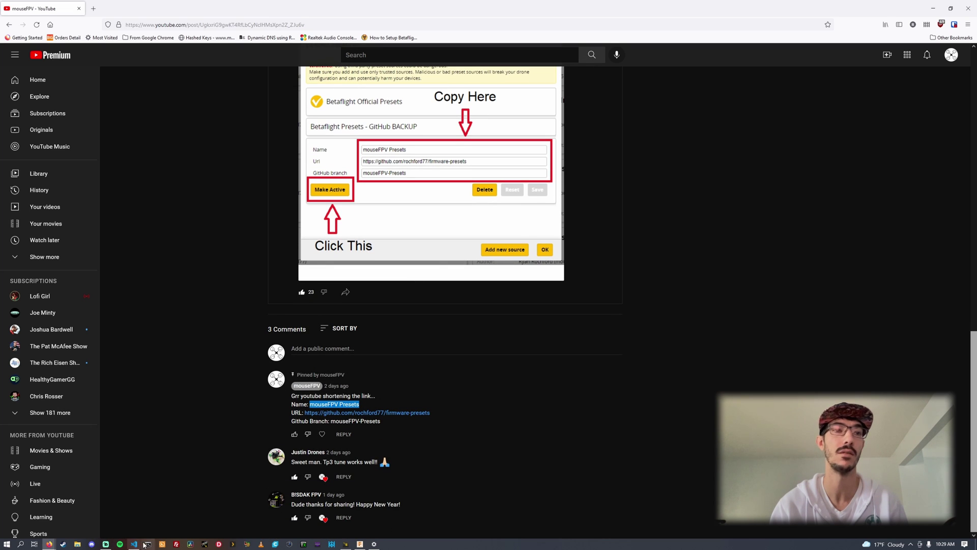
click(346, 543)
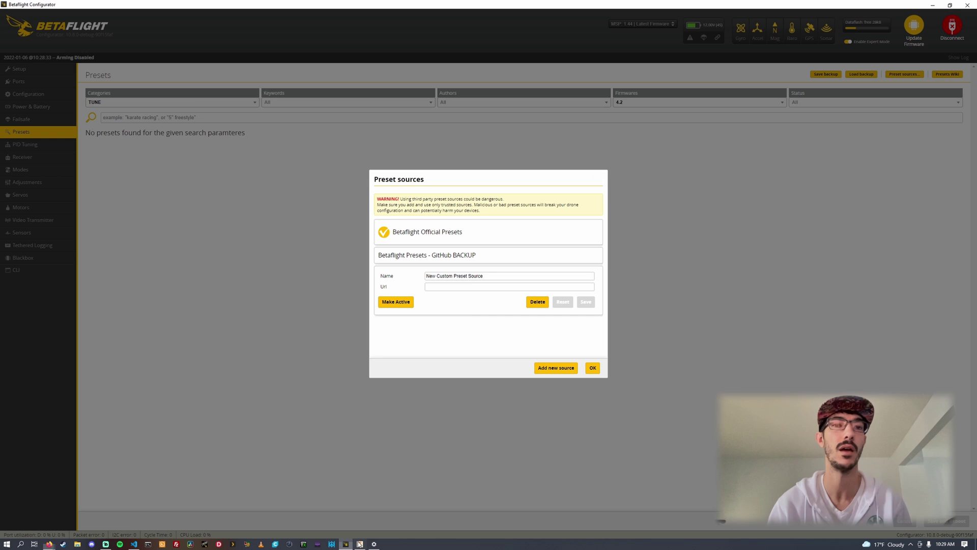
triple_click(484, 276)
key(ctrl+v)
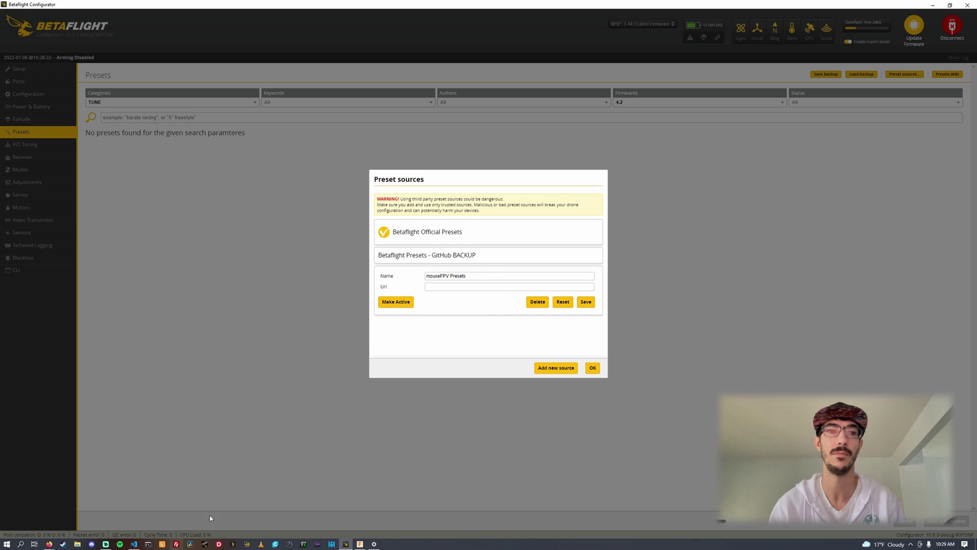
Step: Copy the firmware-presets GitHub URL from the pinned comment on the YouTube post
mouse_move(56, 544)
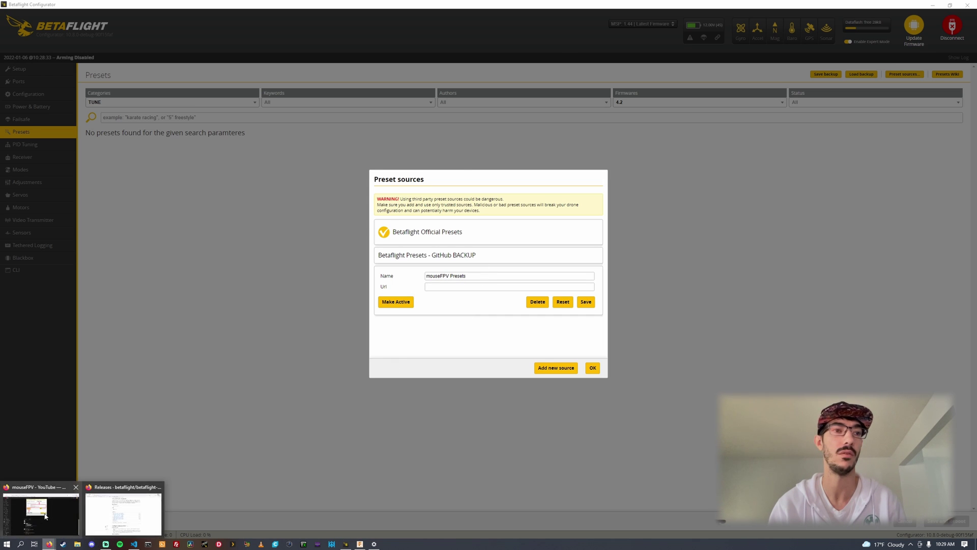
click(39, 509)
drag(438, 415, 304, 414)
key(ctrl+c)
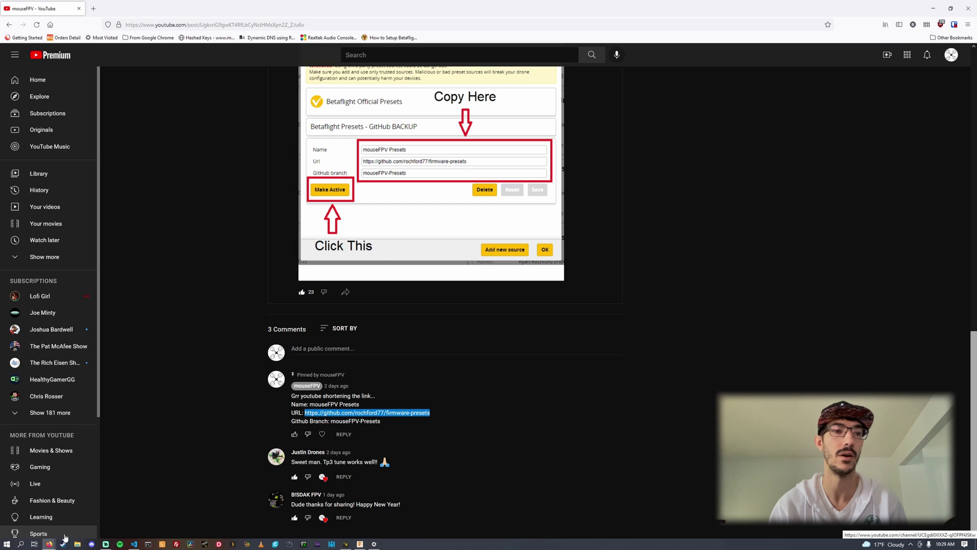
click(135, 543)
click(135, 544)
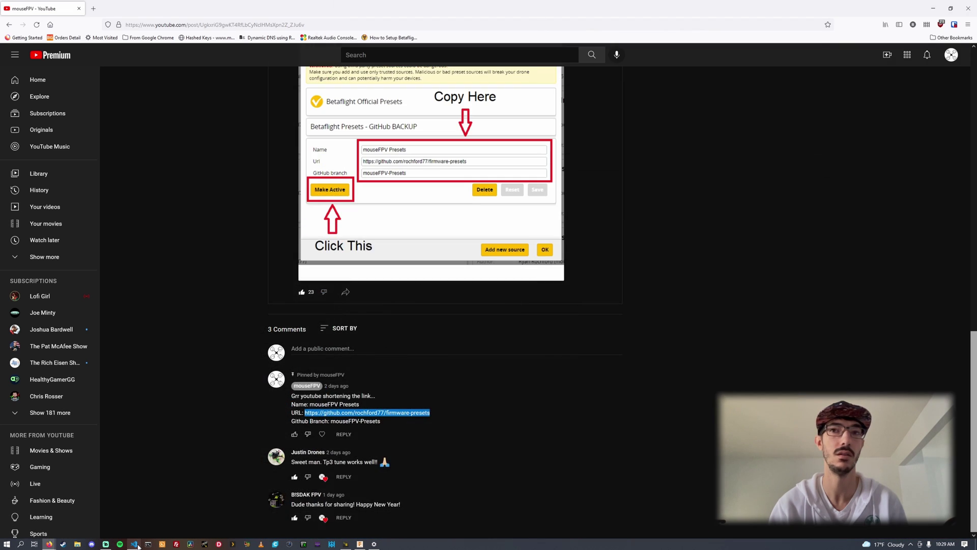
click(136, 544)
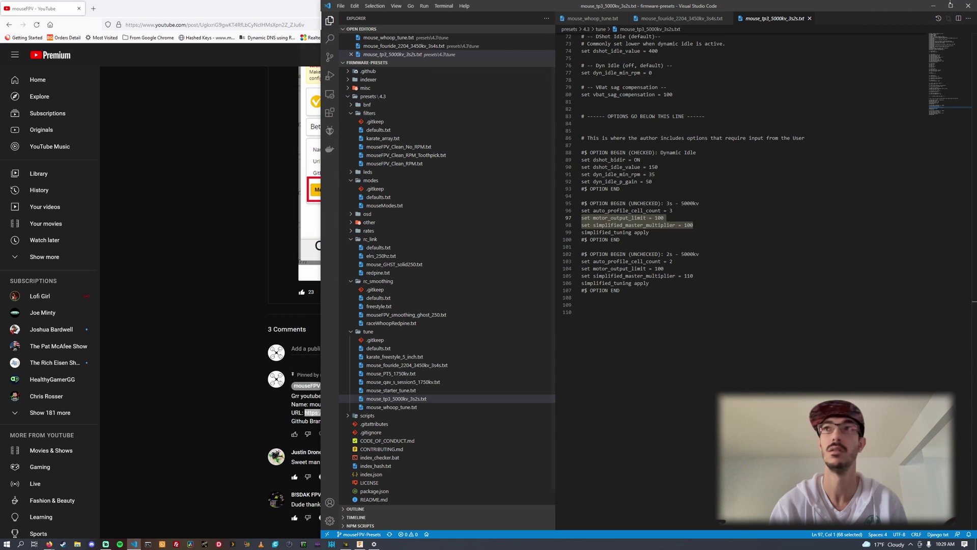
click(933, 5)
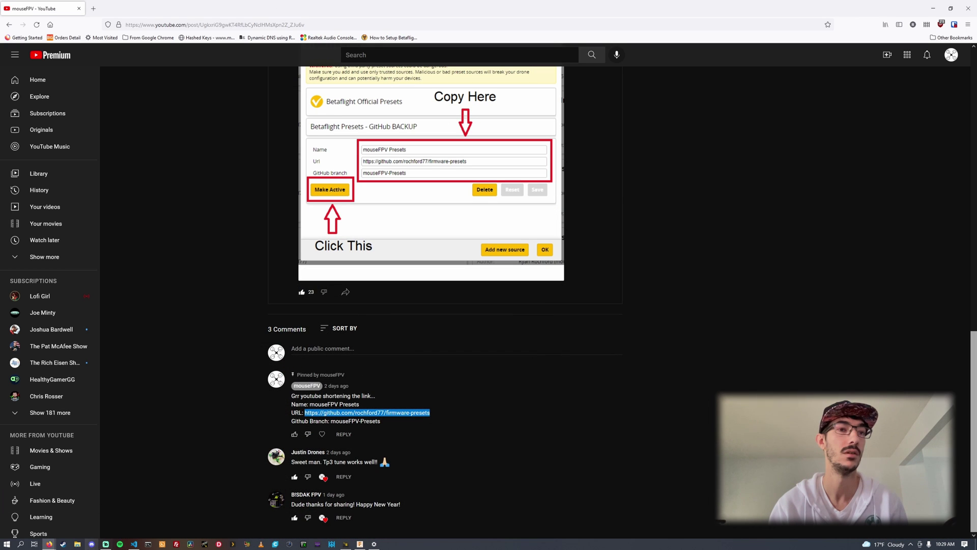
Step: Paste the copied firmware-presets URL into the new preset source and set its GitHub branch to mouseFPV-Presets from the pinned comment
click(346, 544)
key(ctrl+v)
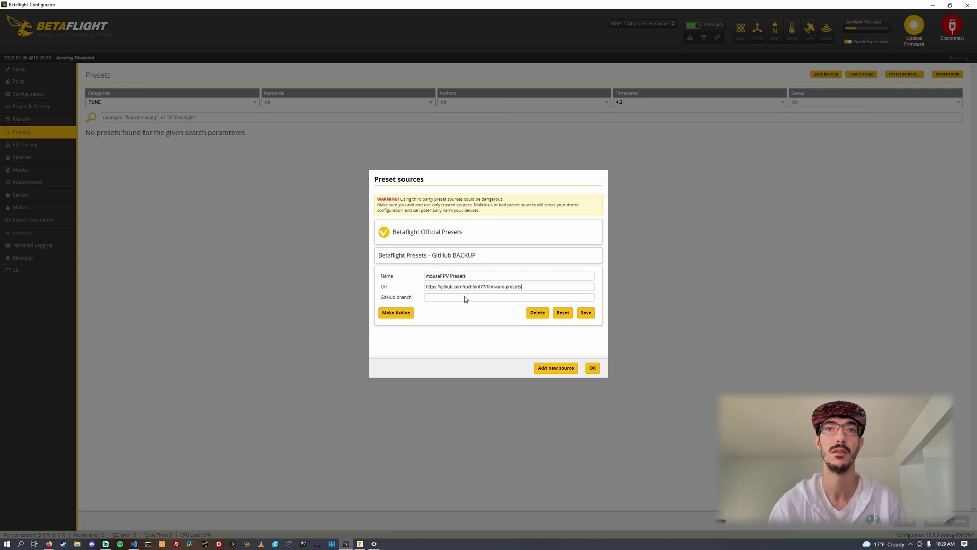
mouse_move(56, 546)
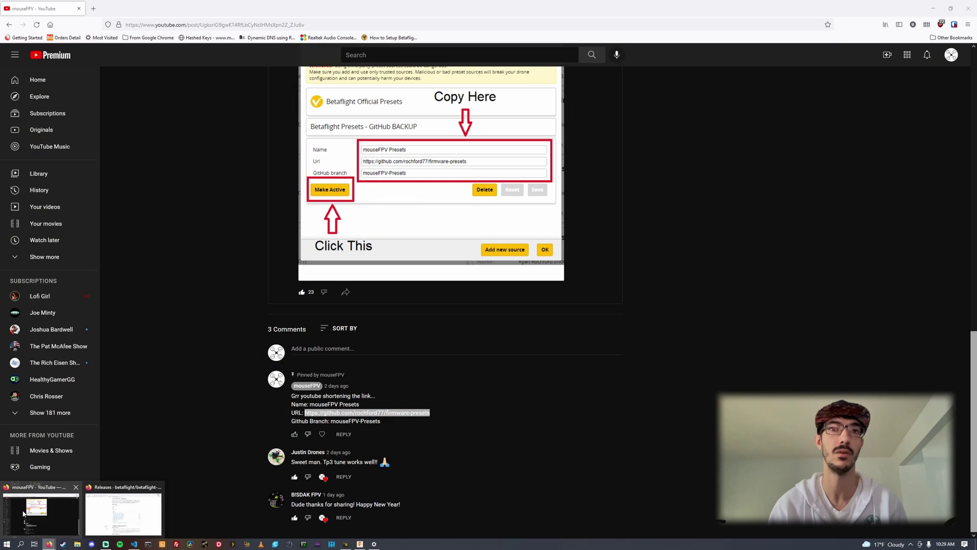
click(23, 513)
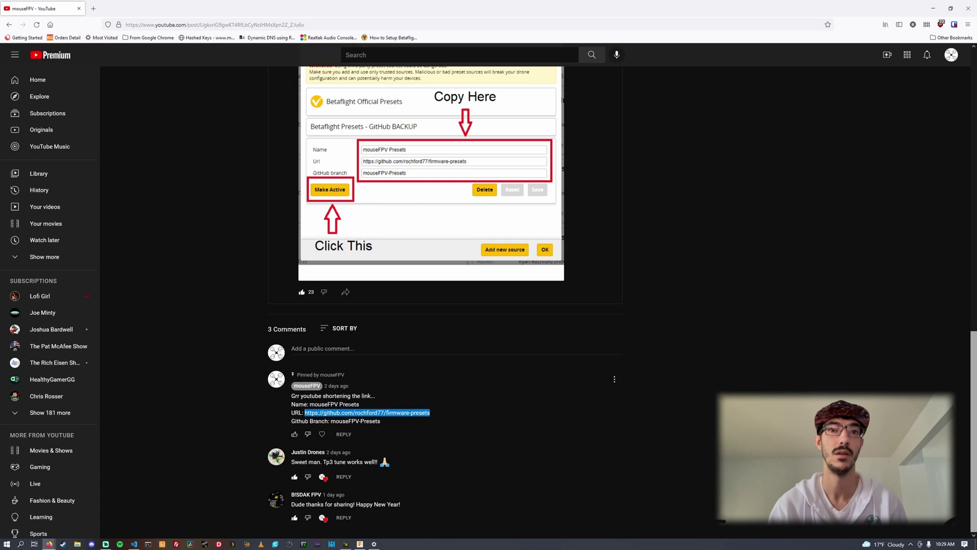
drag(383, 421, 336, 421)
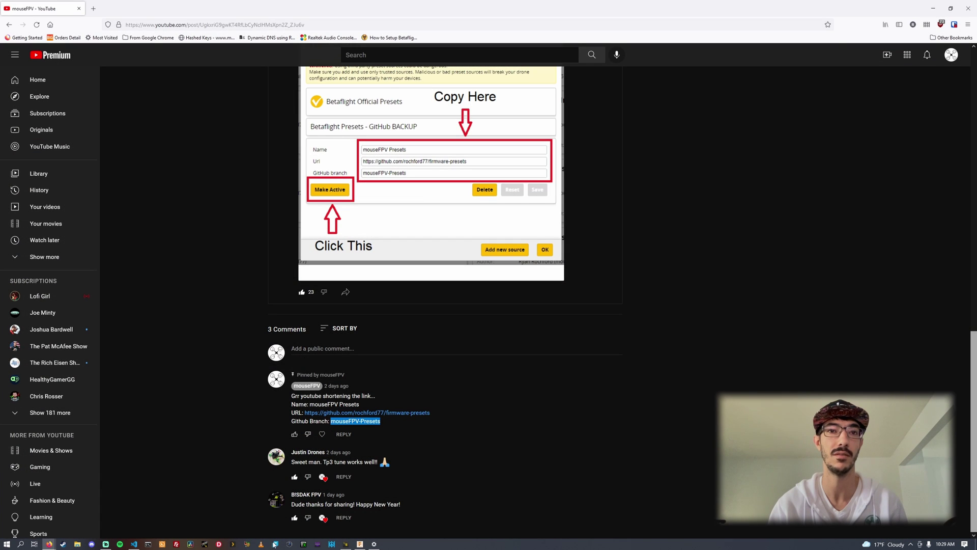
click(346, 544)
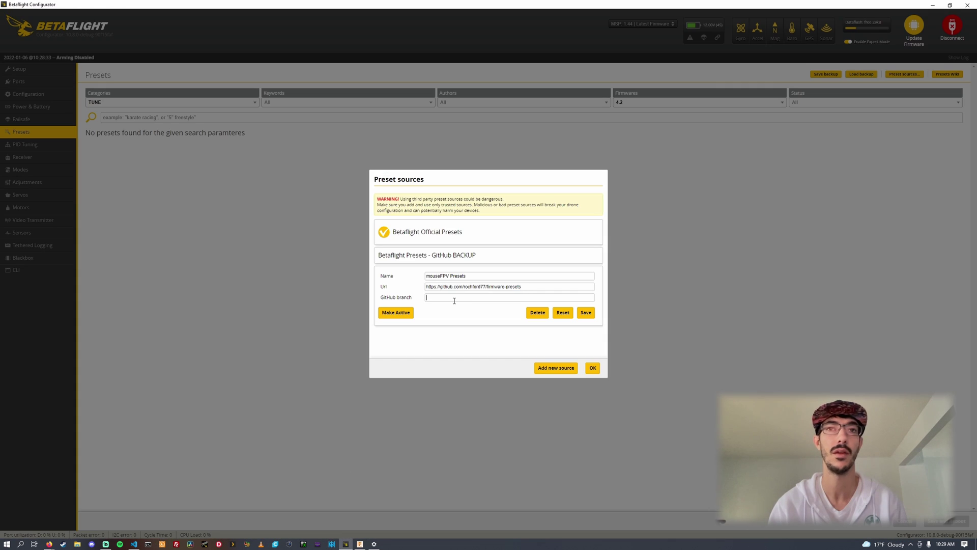
text(mouseFPV-Presets)
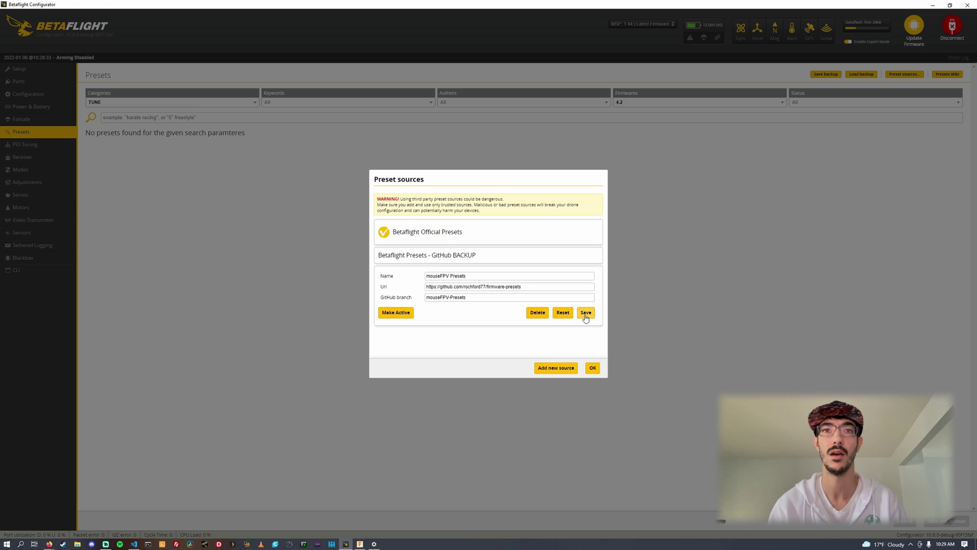
Step: Make the mouseFPV Presets source active and close the preset sources dialog
click(402, 314)
click(593, 368)
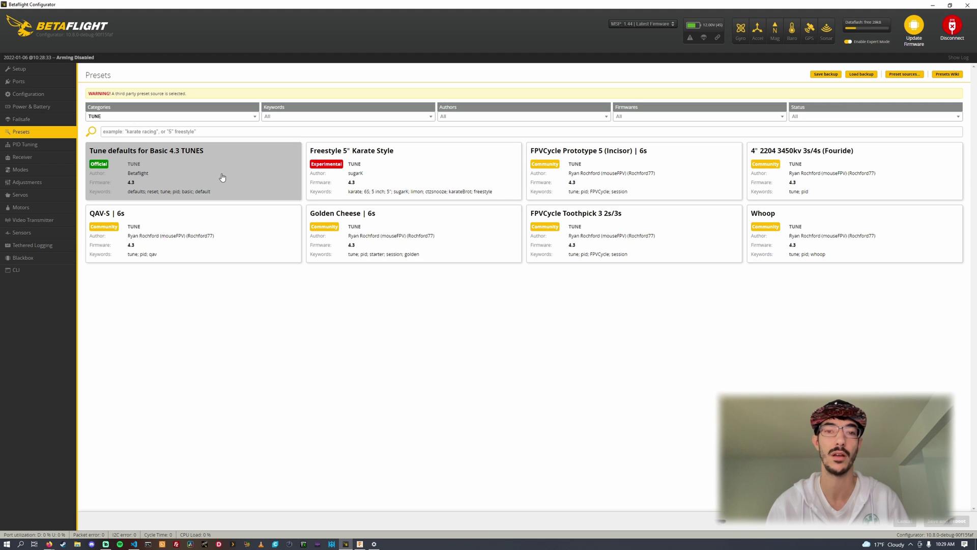
click(249, 119)
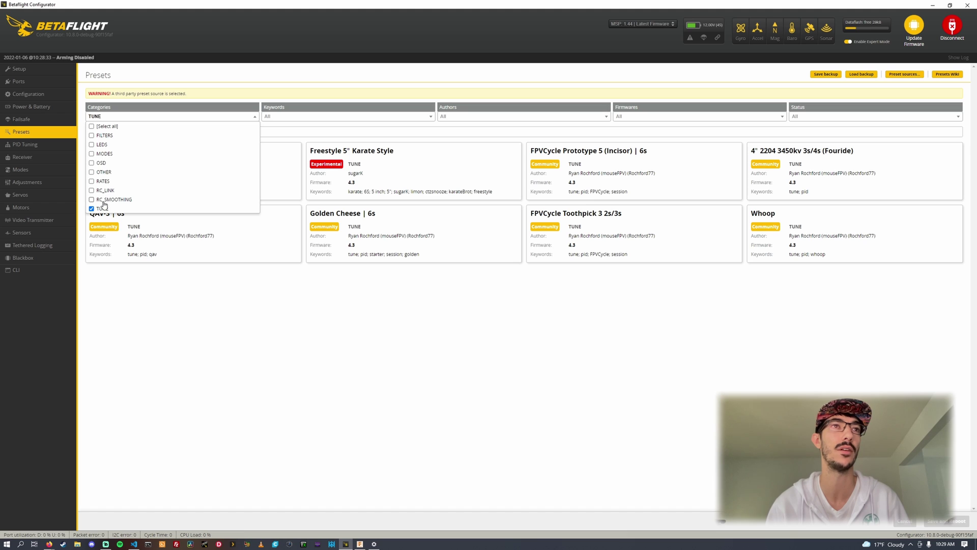
click(245, 424)
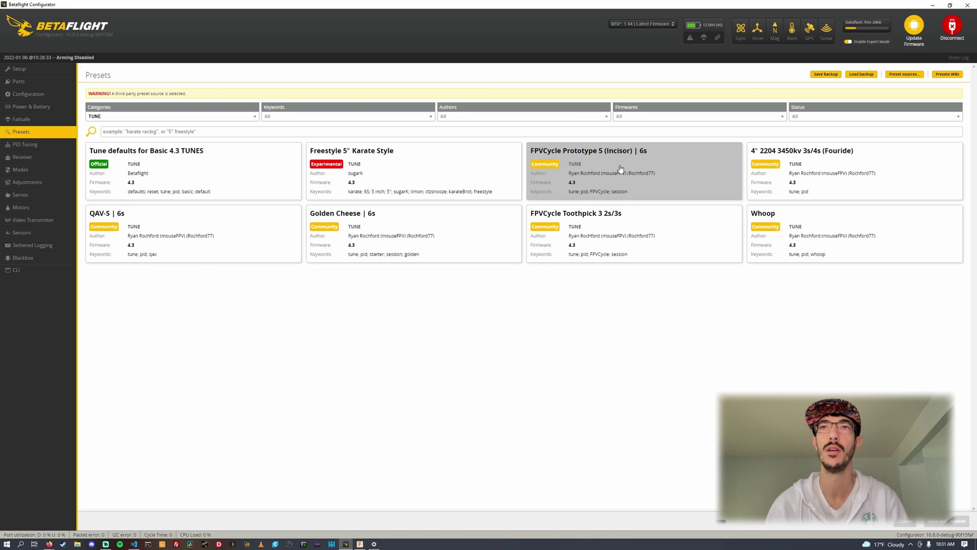
Step: Open the FPVCycle Prototype 5 (Incisor) | 6s tune and try its Dynamic Idle option off and on
click(638, 175)
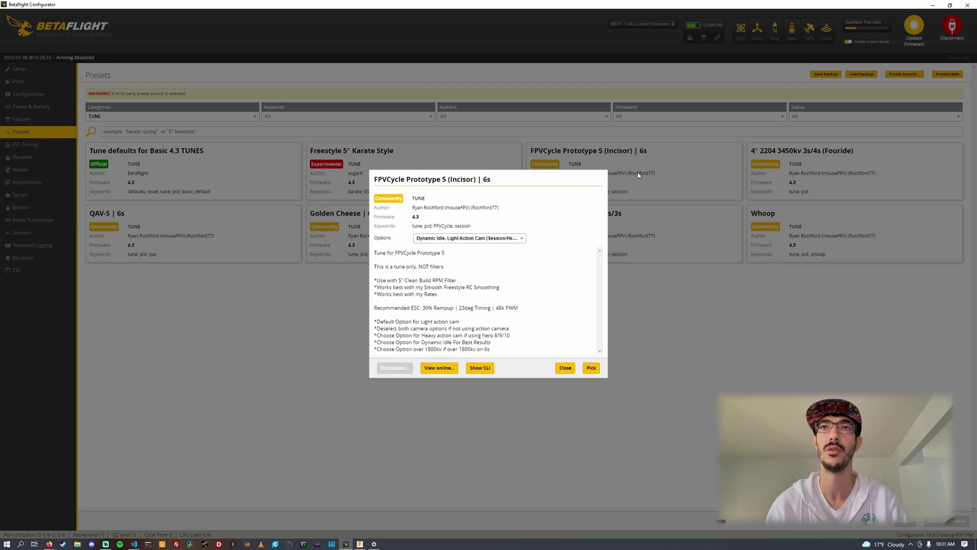
click(515, 240)
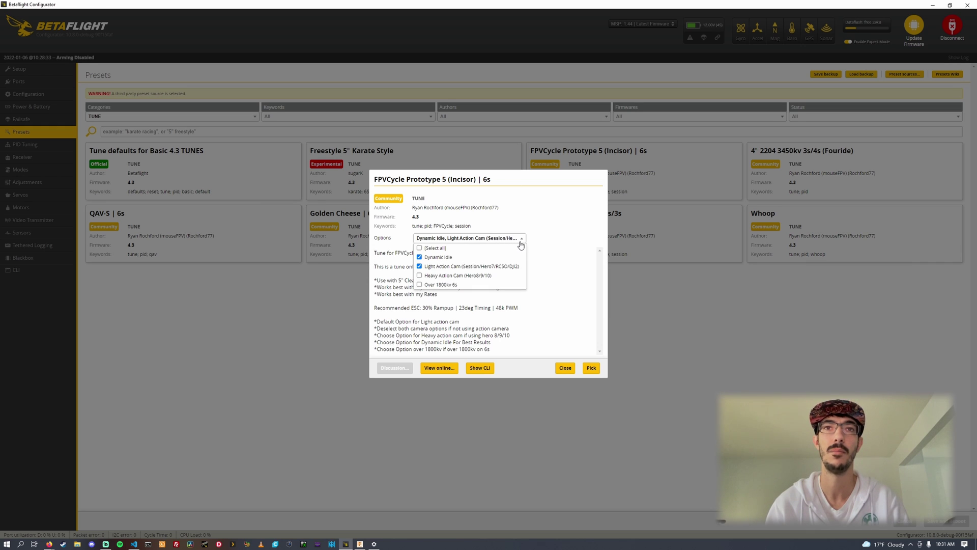
click(450, 261)
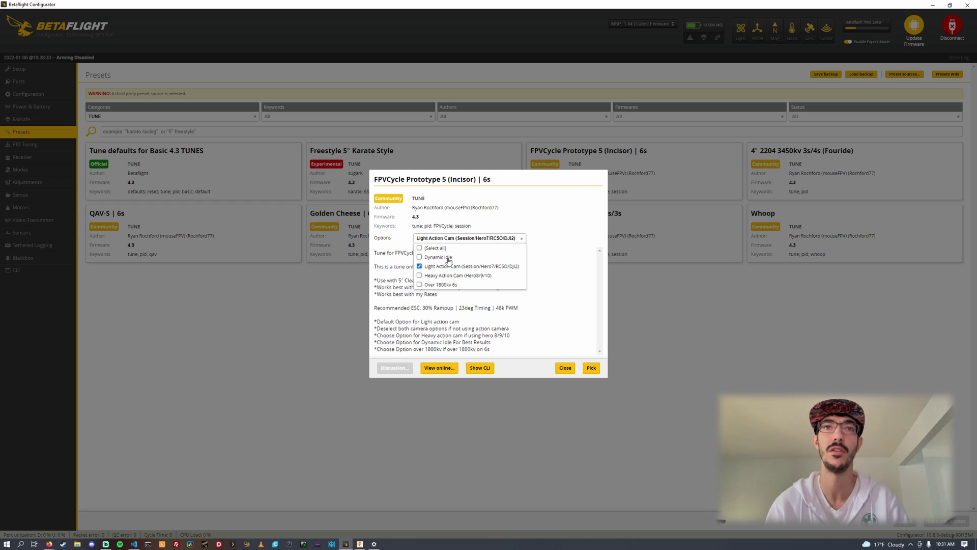
click(449, 261)
click(450, 261)
click(450, 261)
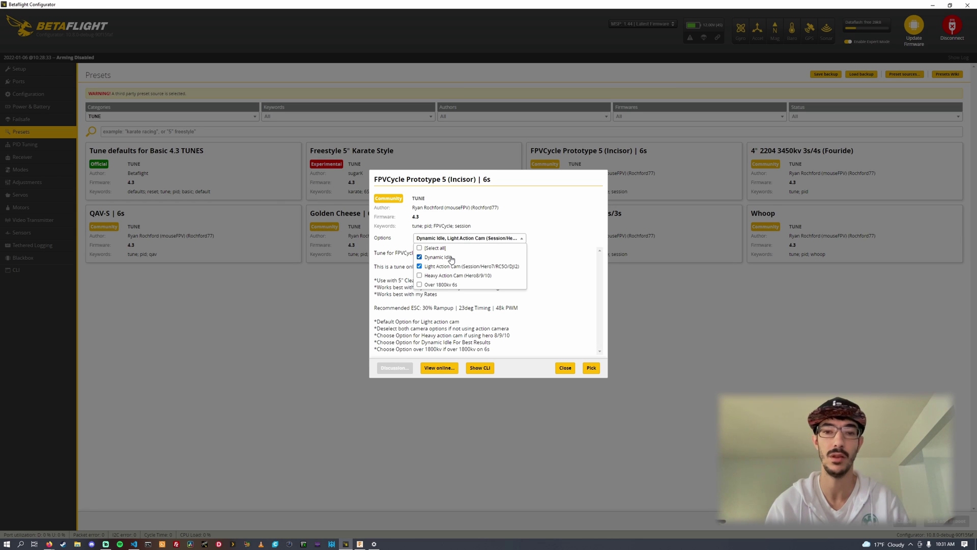
click(534, 316)
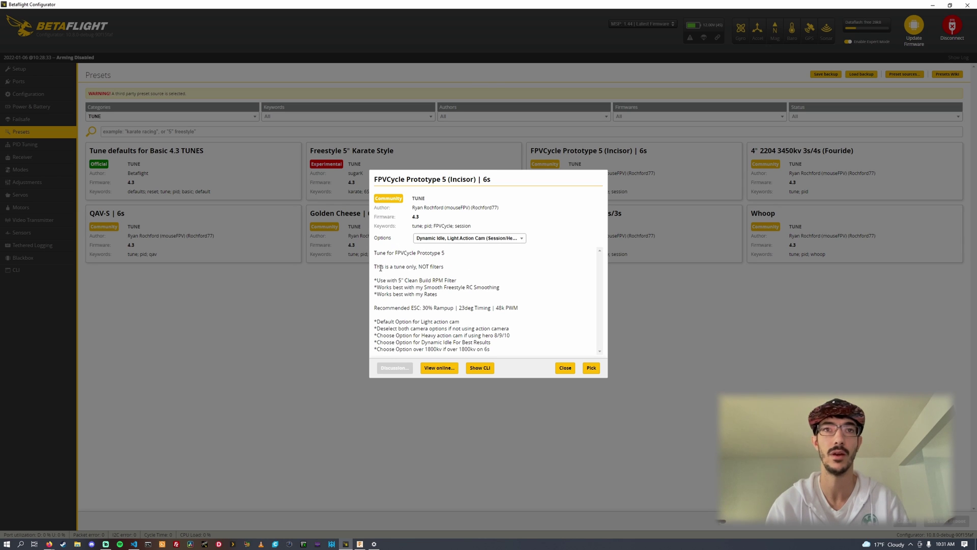
Step: Read the tune's description, covering the filter, RC smoothing, rates, recommended ESC settings and default action cam option
drag(381, 267, 454, 268)
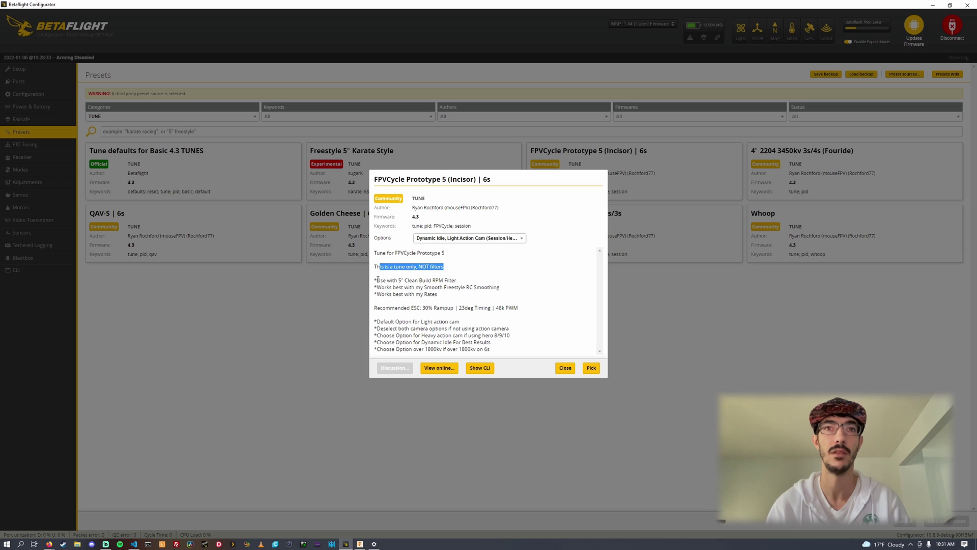
drag(377, 280, 460, 284)
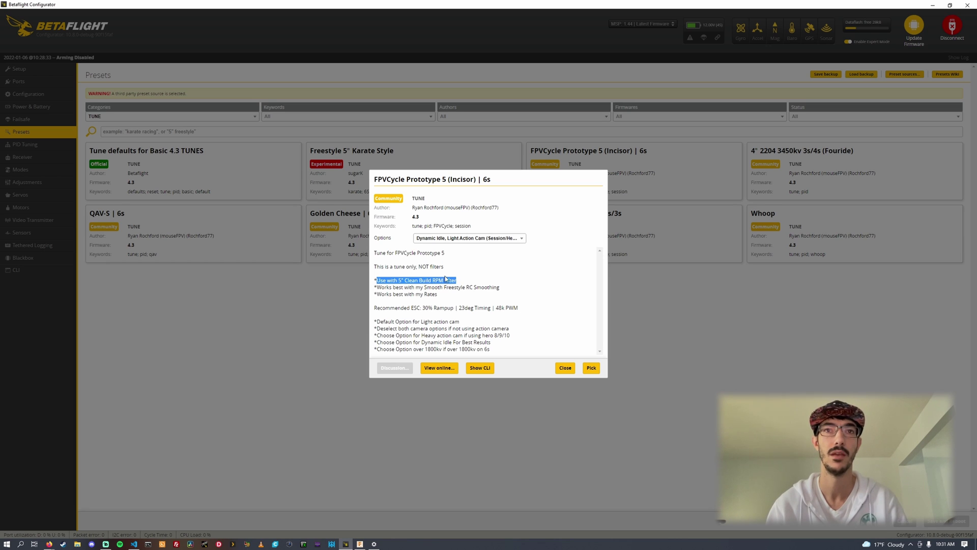
drag(384, 287, 525, 288)
click(524, 290)
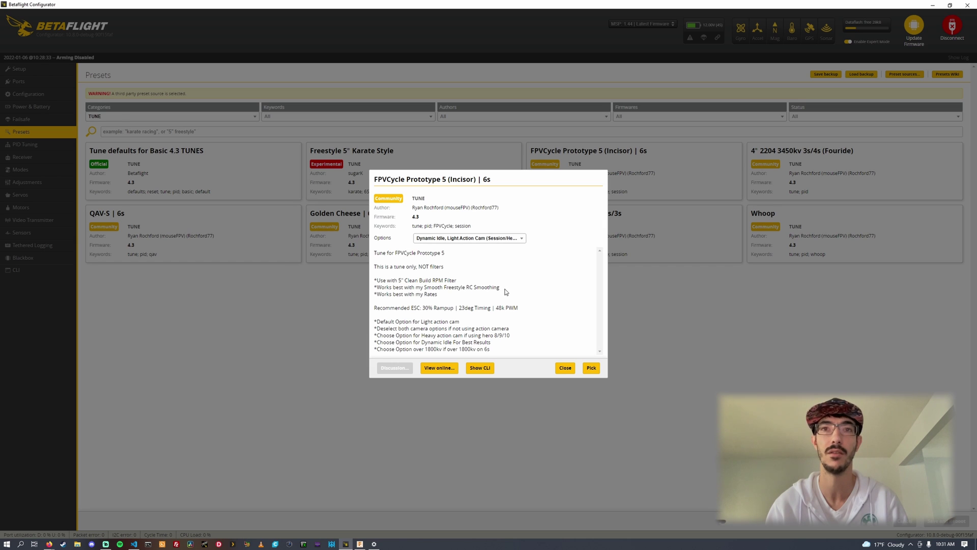
mouse_move(374, 287)
mouse_down()
mouse_move(448, 288)
mouse_move(374, 280)
mouse_up()
click(513, 293)
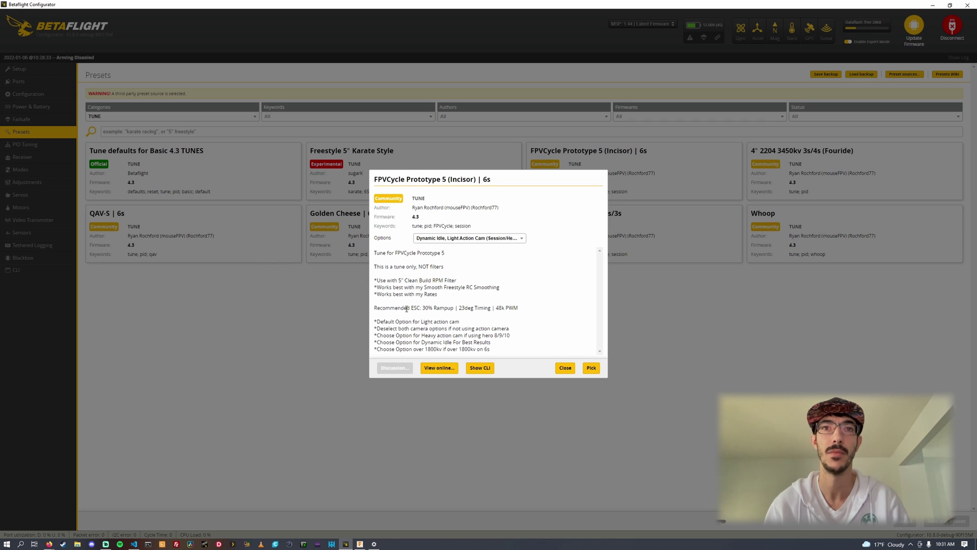
drag(406, 308, 527, 316)
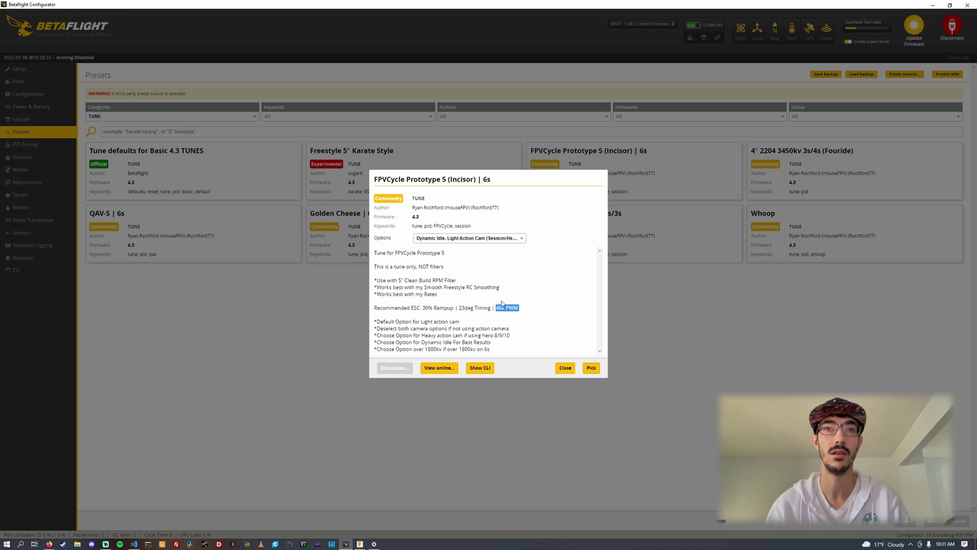
click(399, 307)
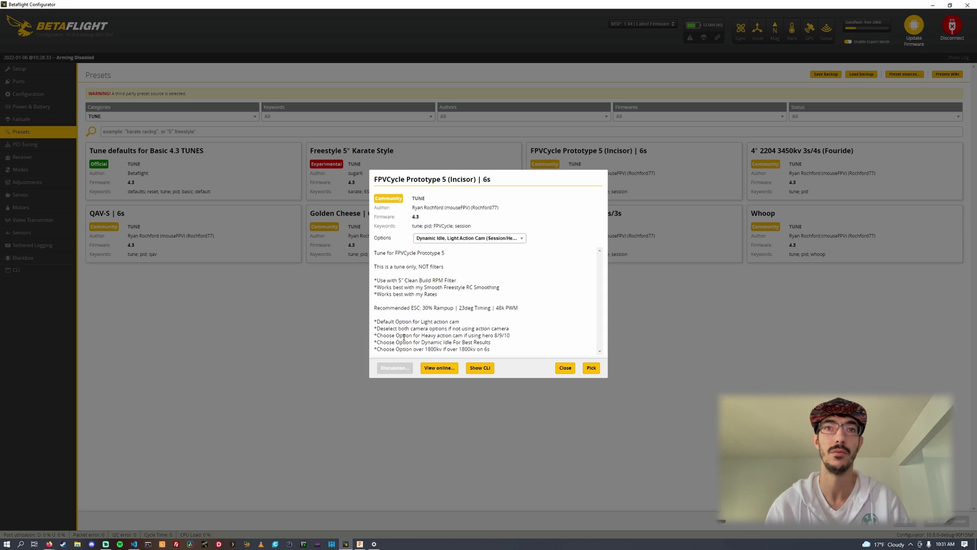
drag(377, 321, 472, 322)
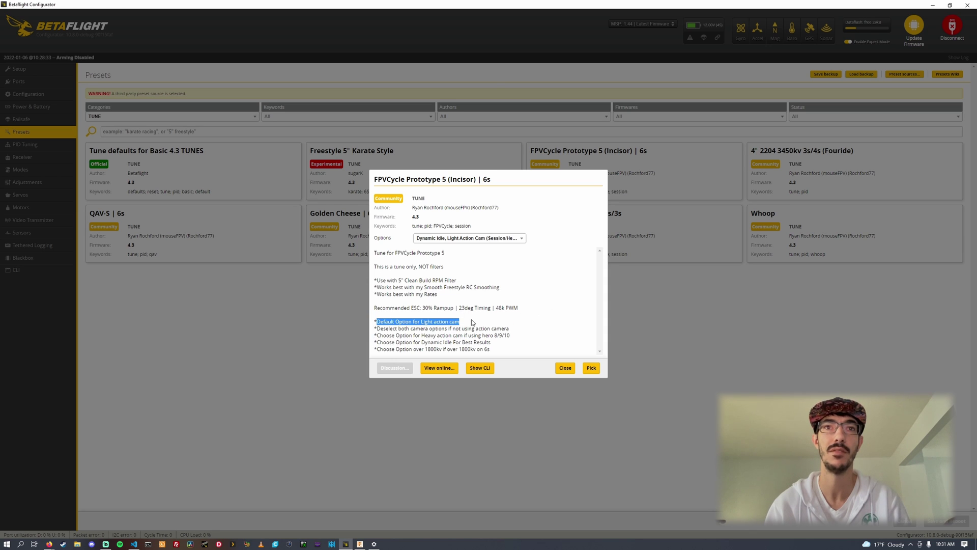
Step: Deselect the Light Action Cam option and try the Heavy Action Cam (Hero8/9/10) option on and off
click(498, 239)
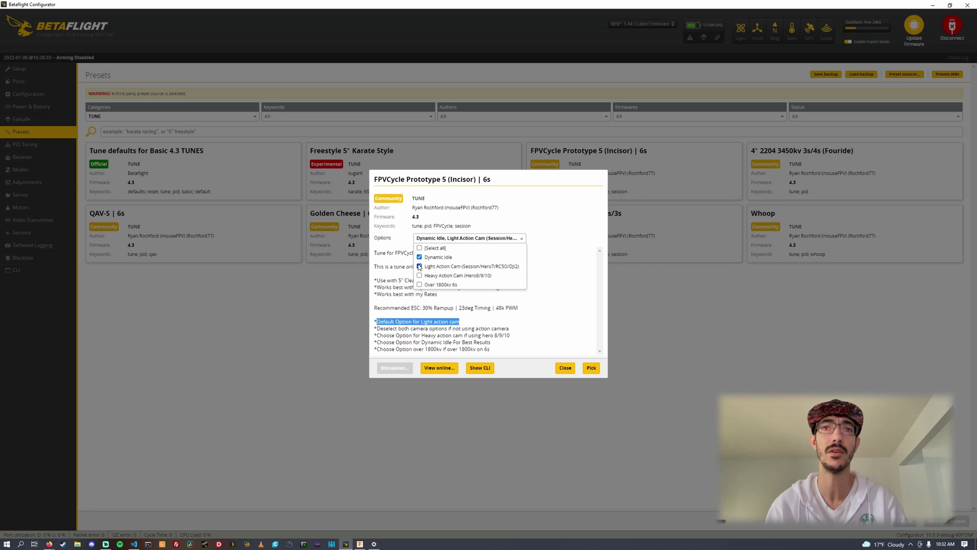
click(419, 266)
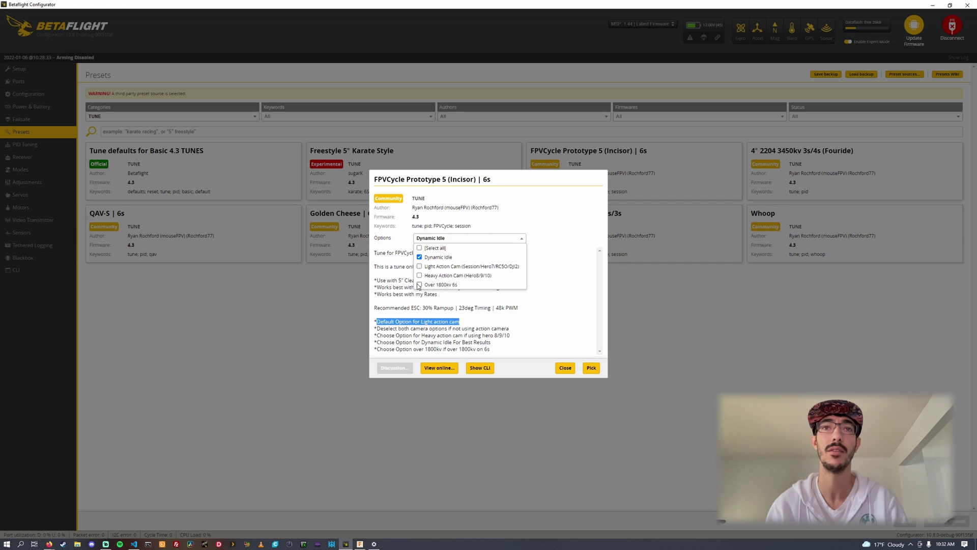
click(420, 276)
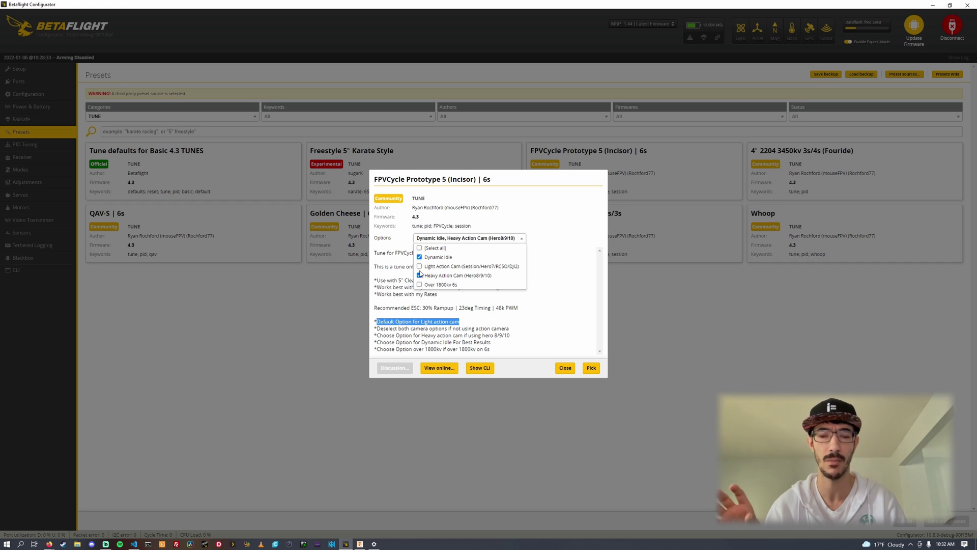
click(457, 277)
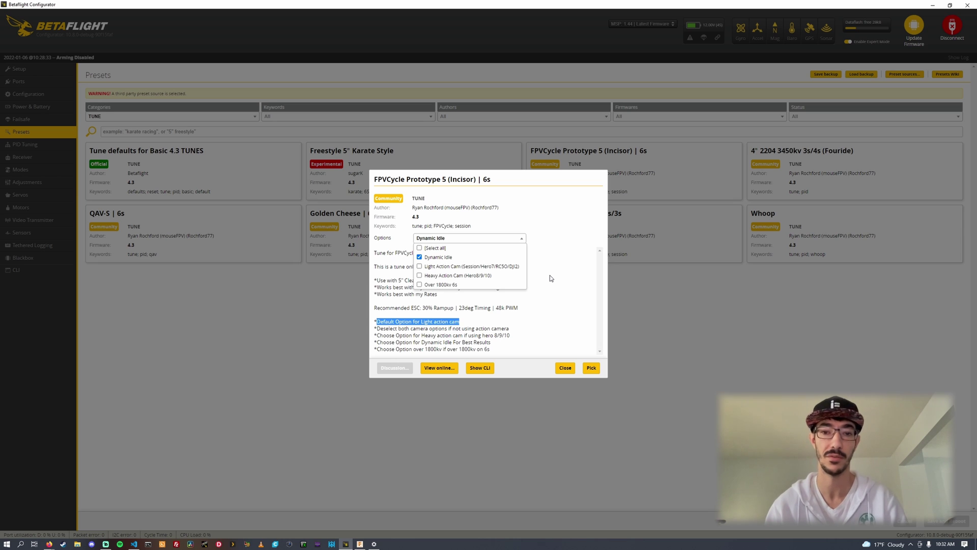
Step: Try the Over 1800kv 6s option without and with Light Action Cam, leave only Dynamic Idle and Light Action Cam selected, and close the preset
click(441, 285)
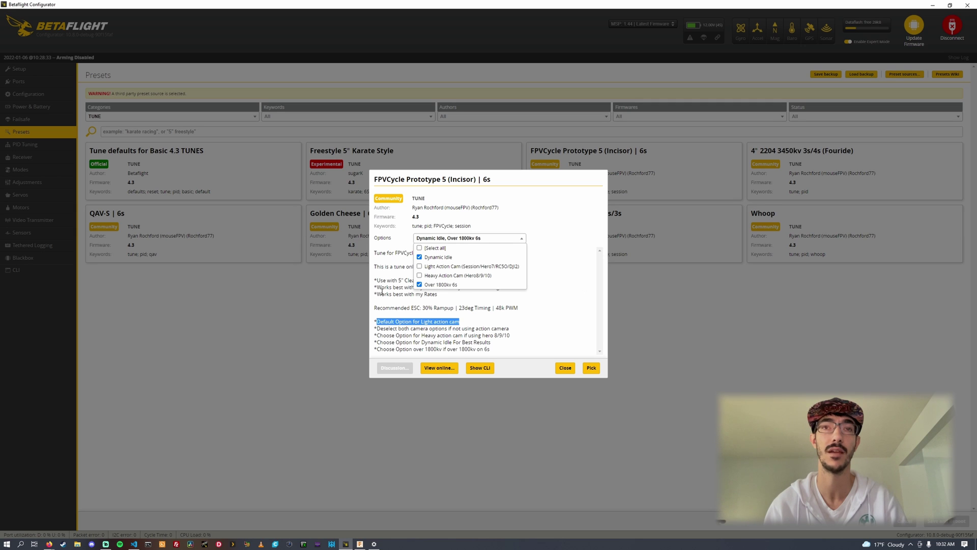
click(435, 285)
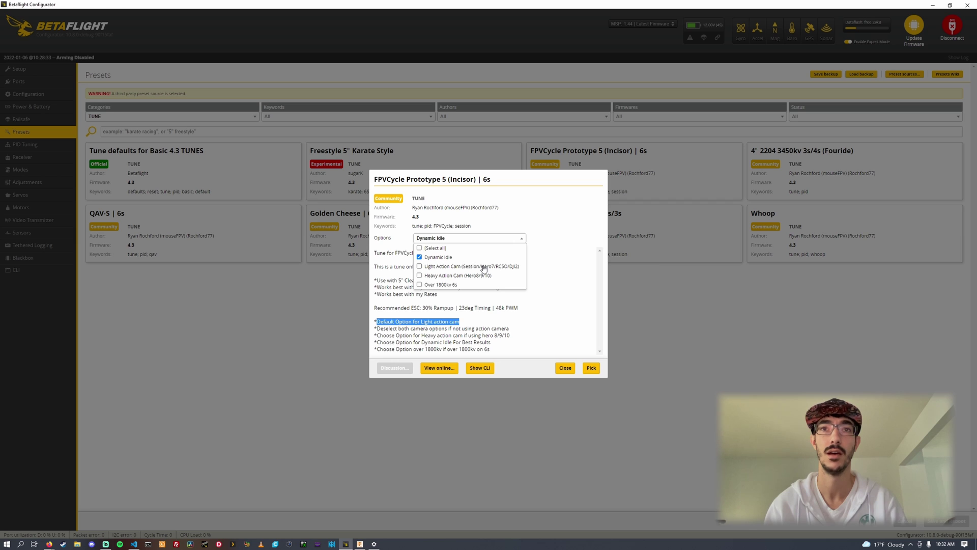
click(483, 268)
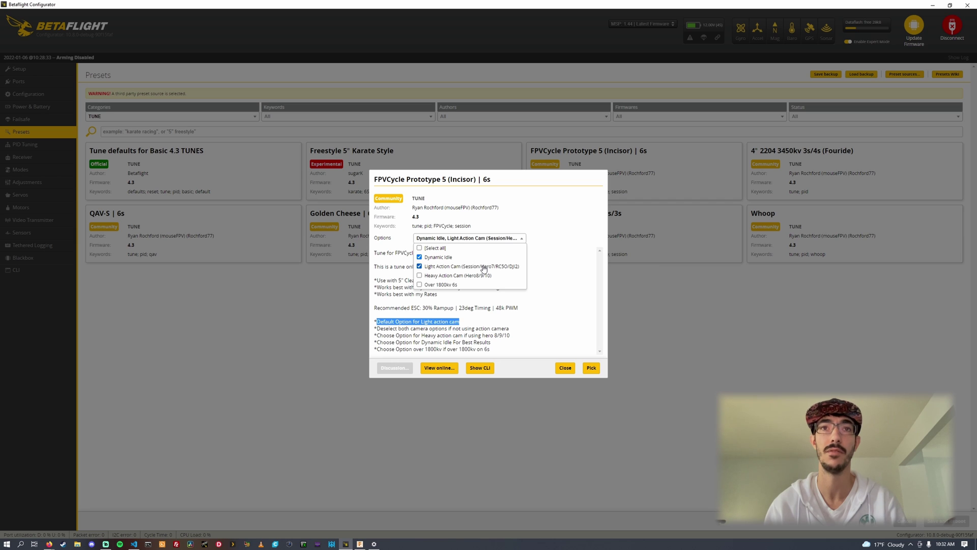
click(450, 285)
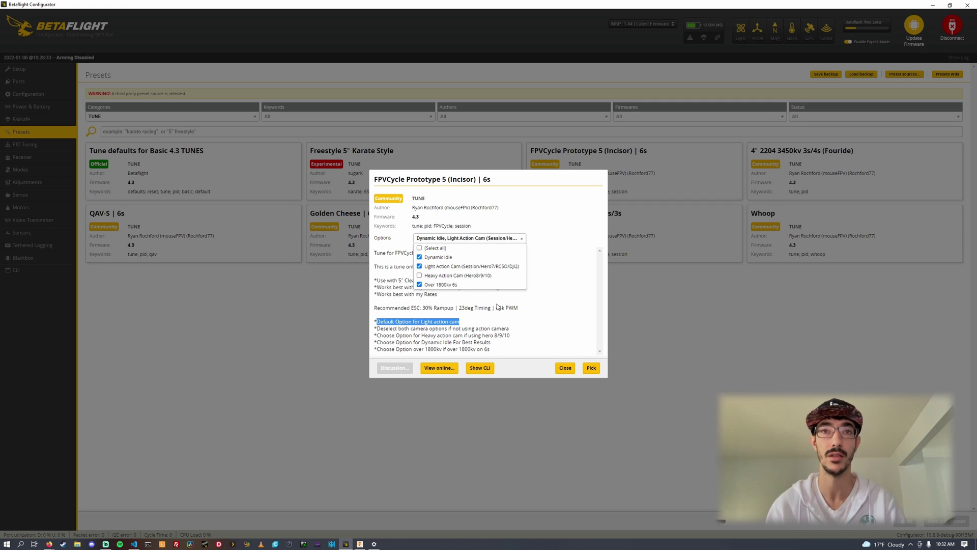
click(449, 285)
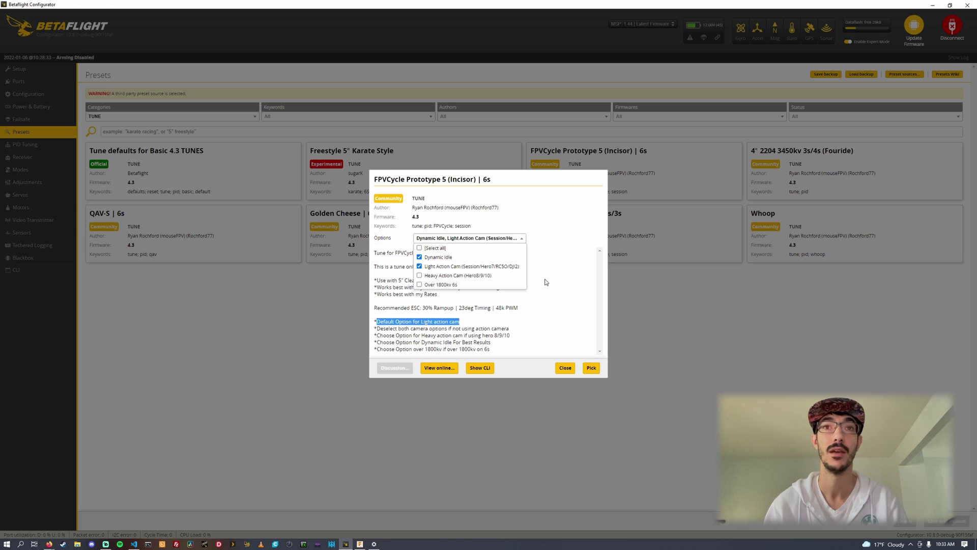
click(573, 319)
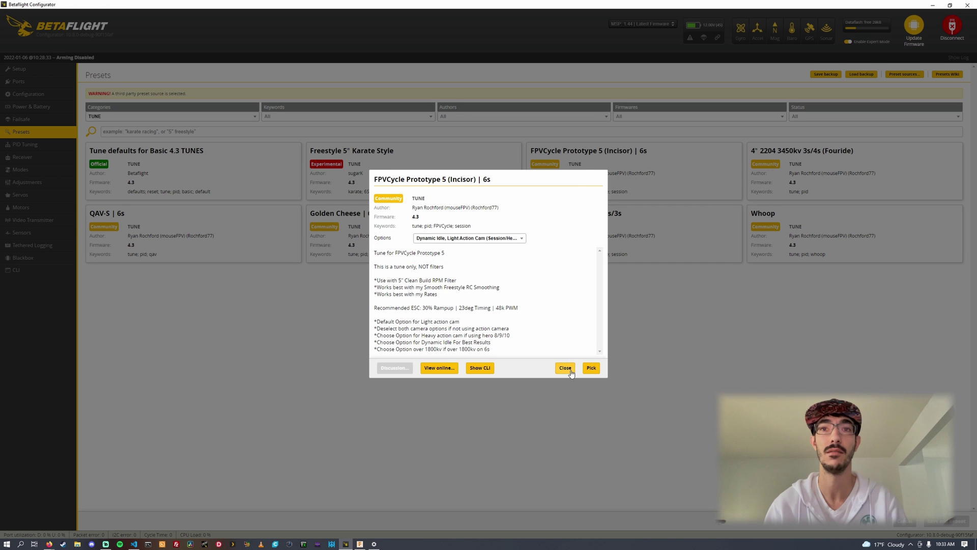
click(565, 367)
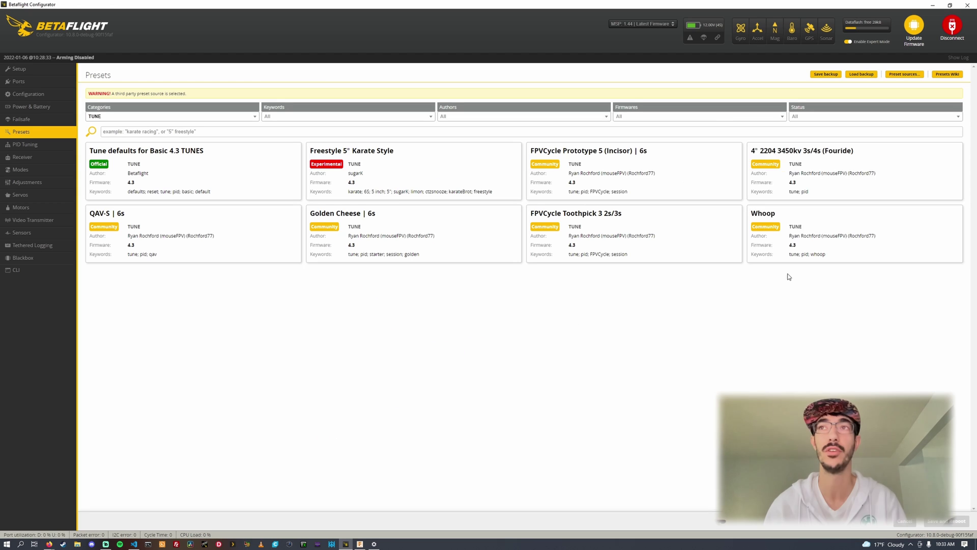
Step: Review the available options of the Golden Cheese | 6s and QAV-S | 6s tunes, closing each without picking it
click(331, 228)
click(493, 239)
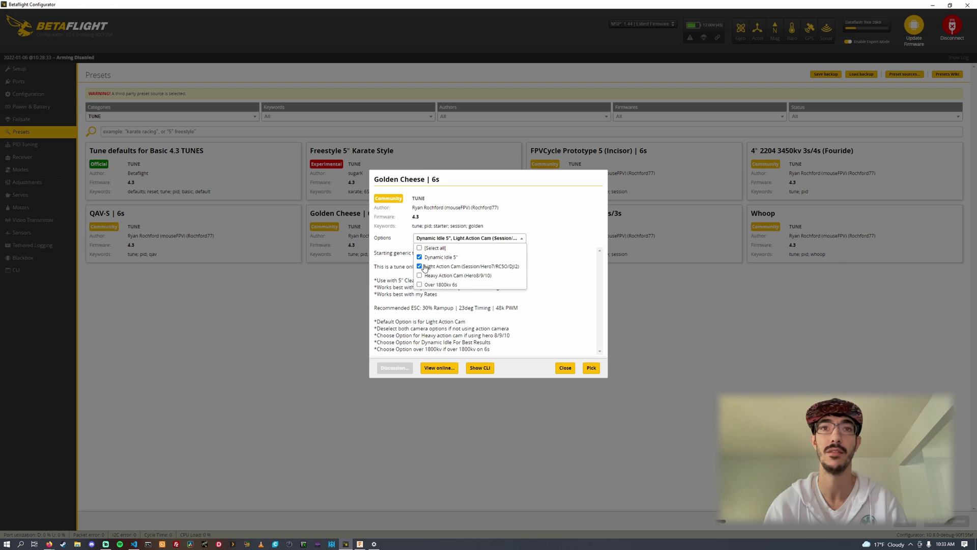
click(530, 306)
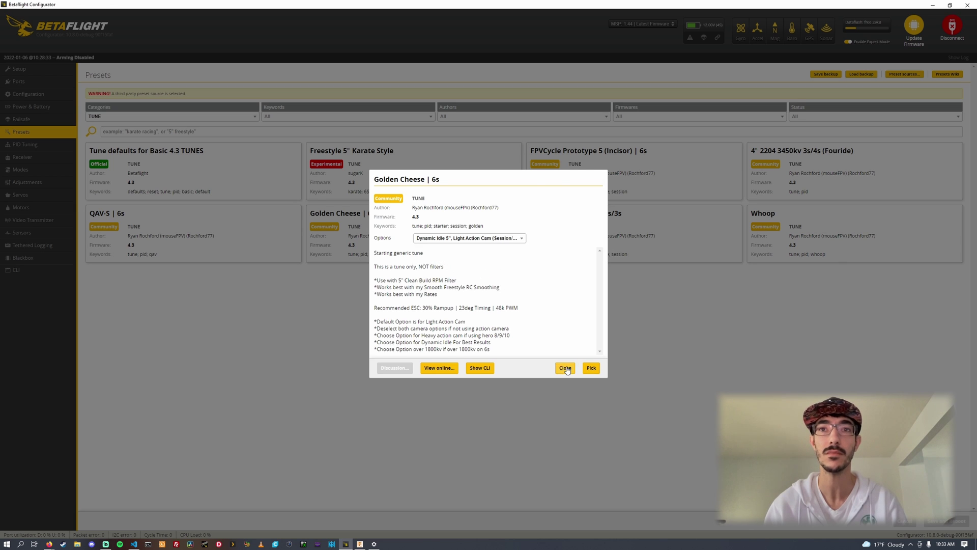
click(564, 368)
click(199, 231)
click(506, 238)
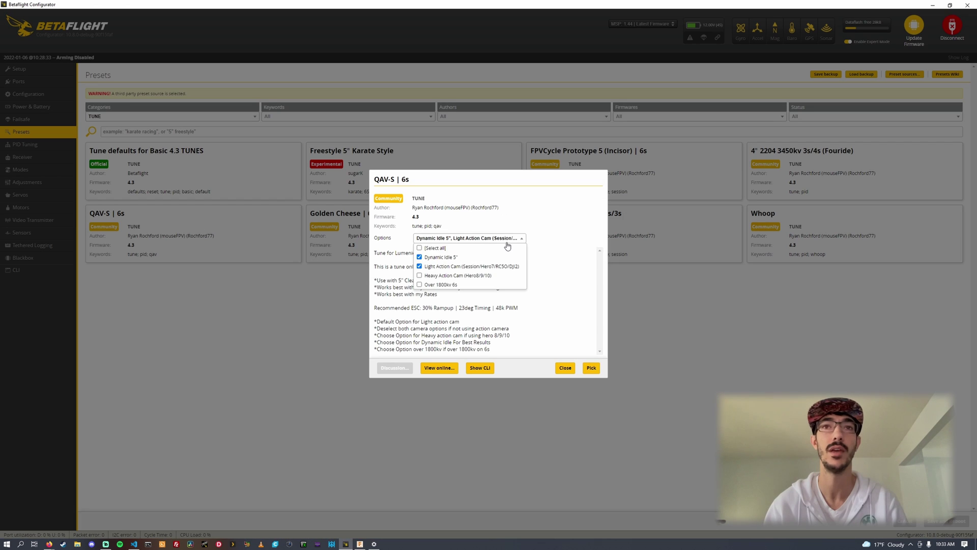
click(574, 366)
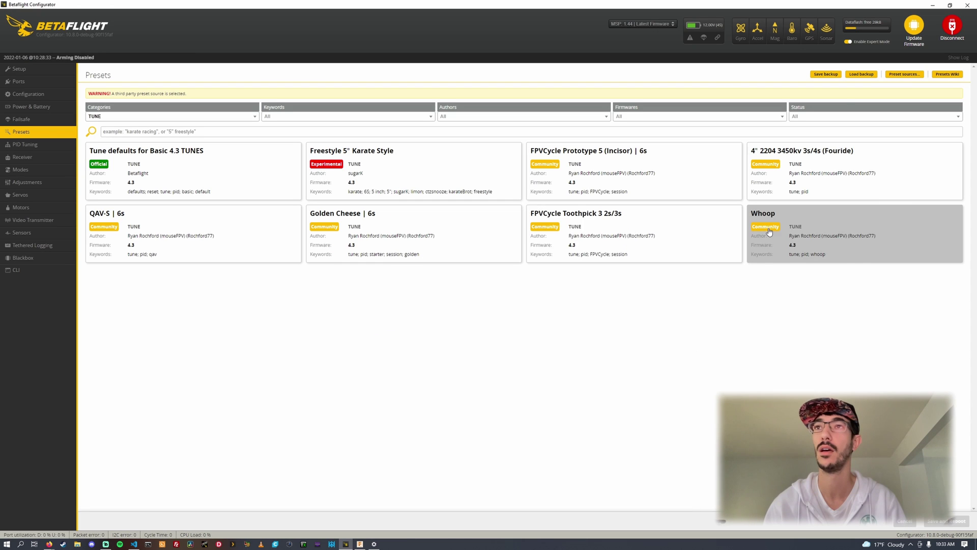
Step: Review the available options of the Whoop and FPVCycle Toothpick 3 2s/3s tunes, closing each without picking it
click(829, 239)
click(502, 239)
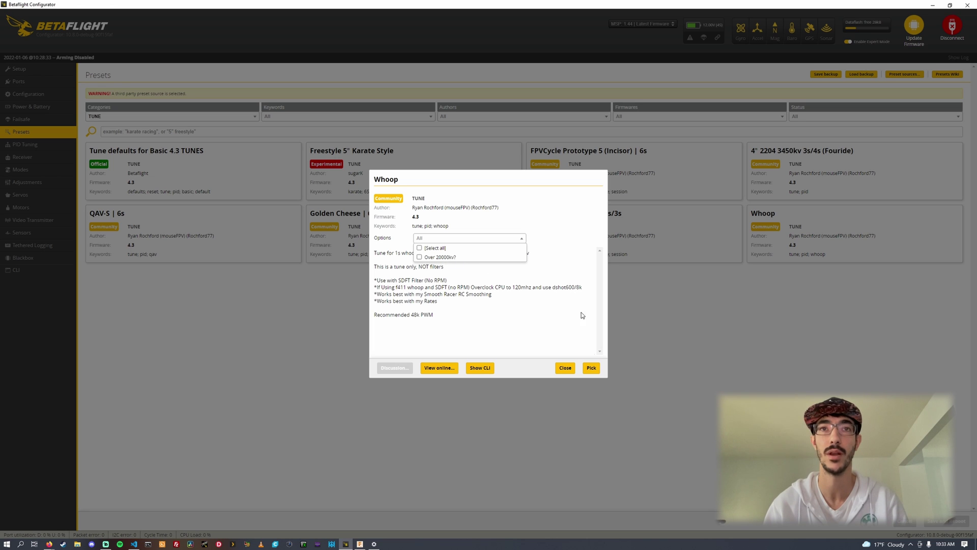
click(564, 368)
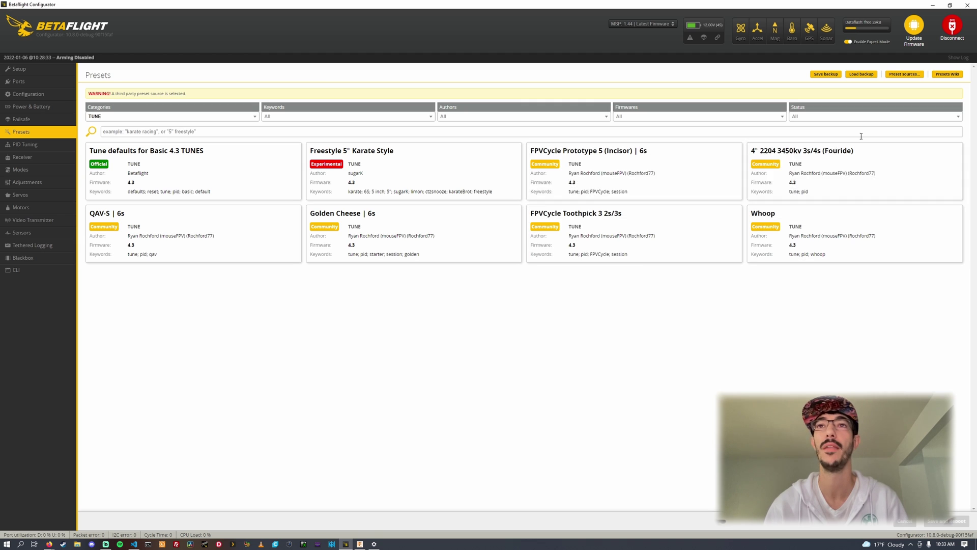
click(626, 235)
click(480, 237)
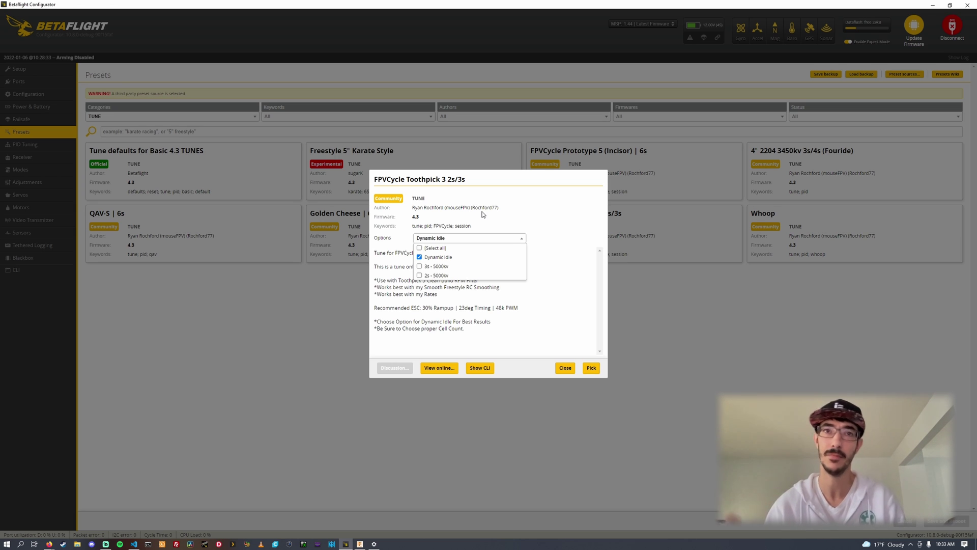
click(557, 316)
click(565, 369)
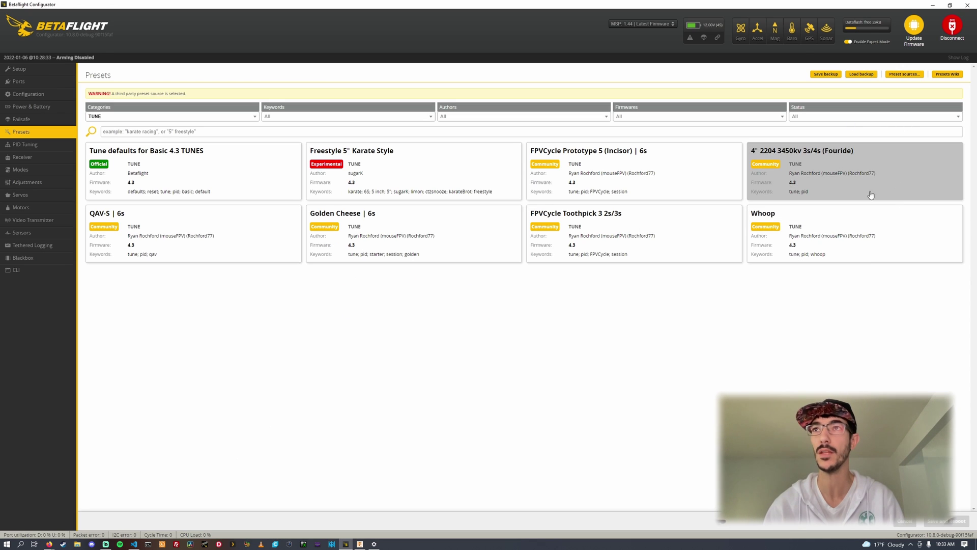
Step: Open the 4" 2204 3450kv 3s/4s (Fouride) tune and try its ~350g AUW and ~400g AUW options on and off
click(866, 176)
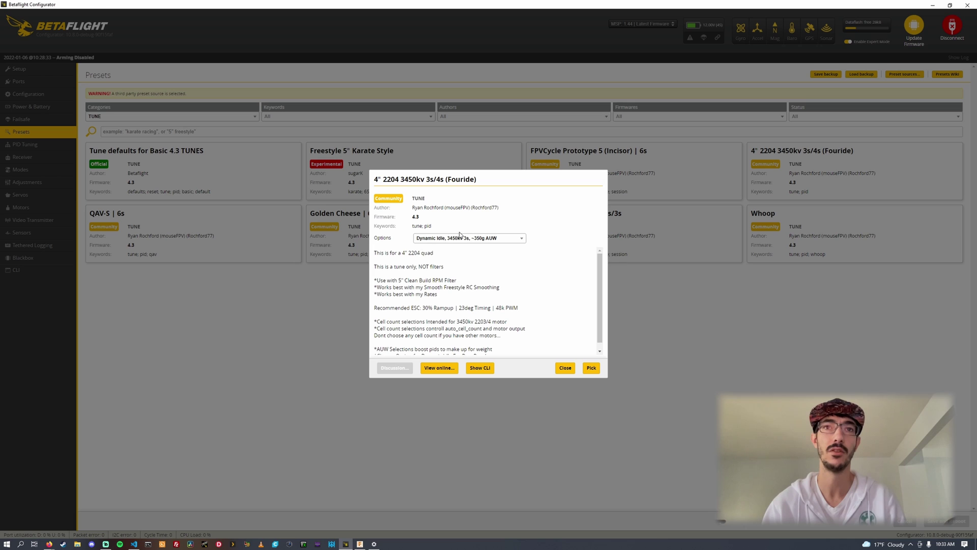
click(459, 238)
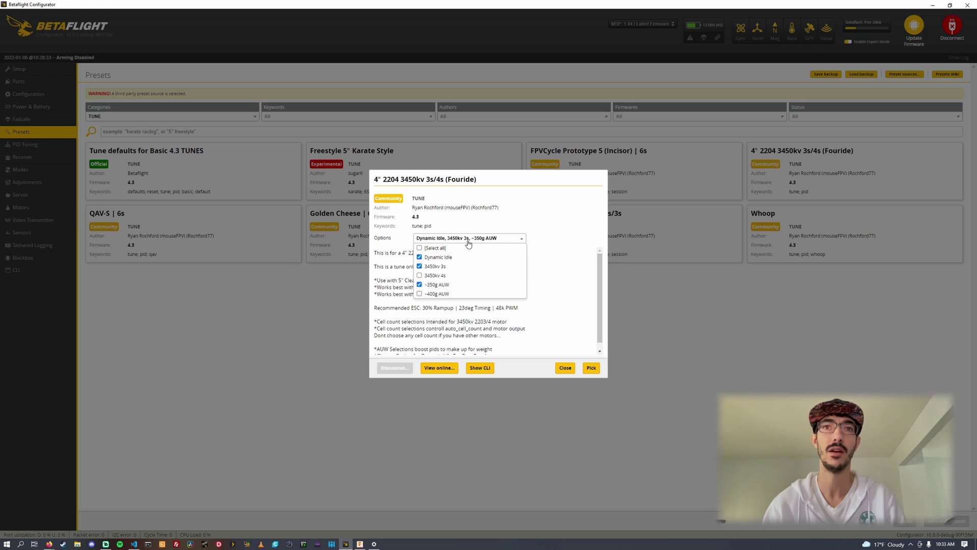
click(434, 285)
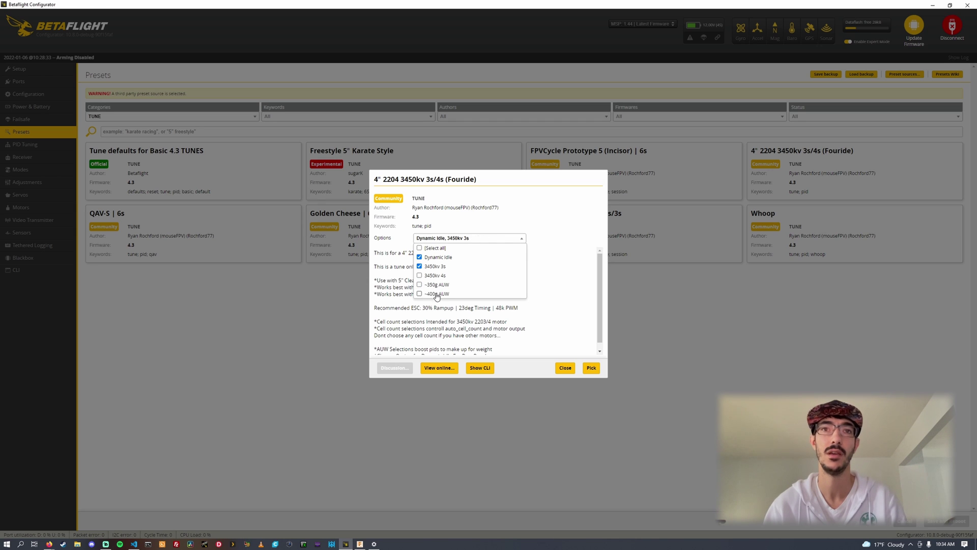
click(437, 294)
click(437, 294)
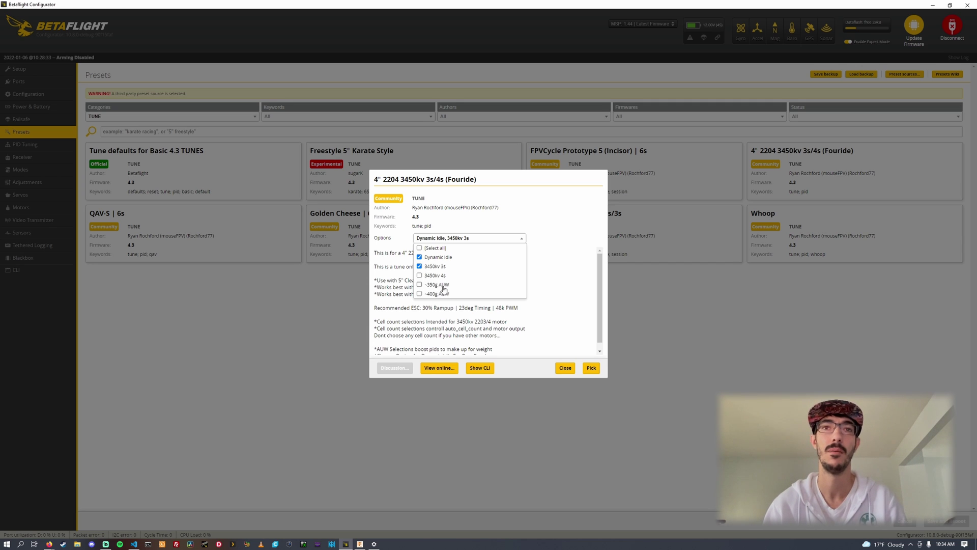
click(441, 285)
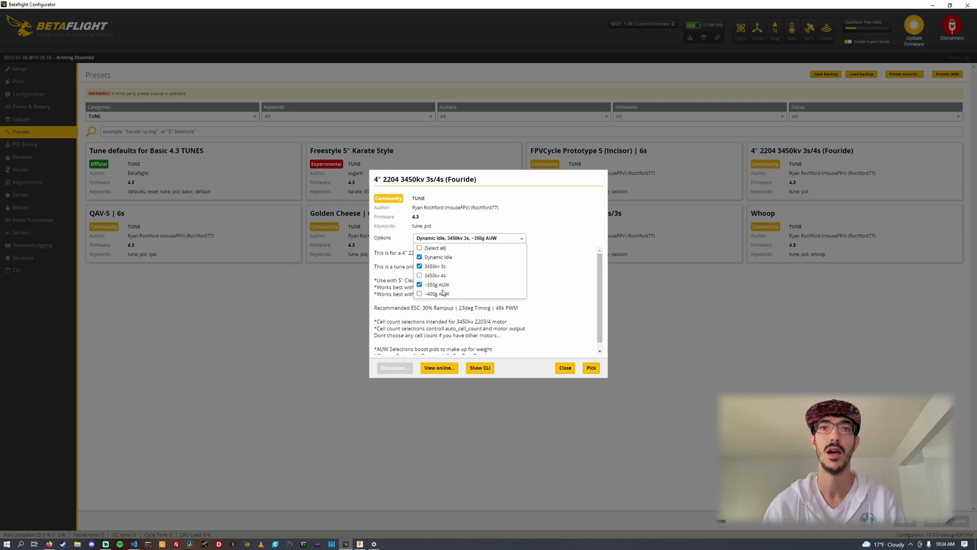
click(439, 286)
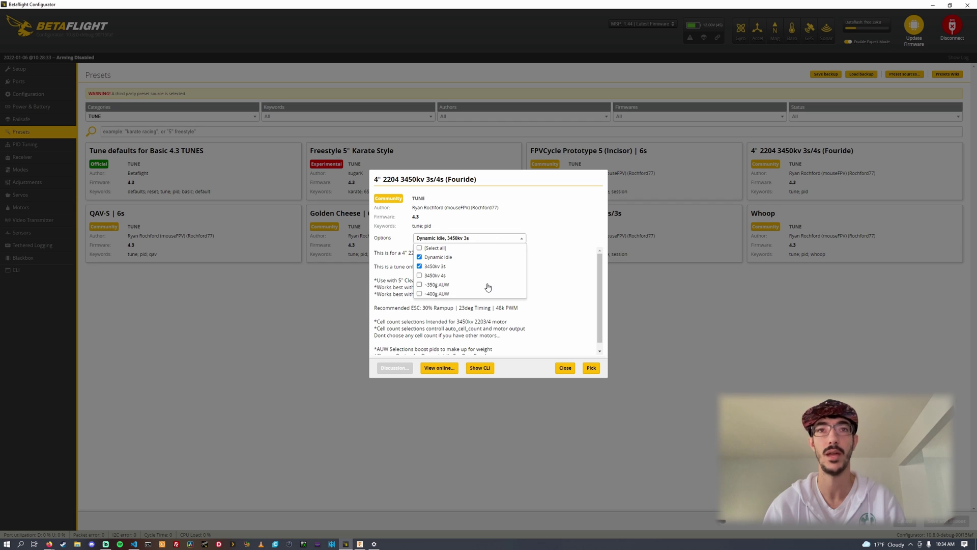
Step: Try the 3450kv 3s and 3450kv 4s options, leaving only Dynamic Idle selected
click(430, 266)
click(428, 267)
click(425, 276)
click(425, 275)
click(422, 266)
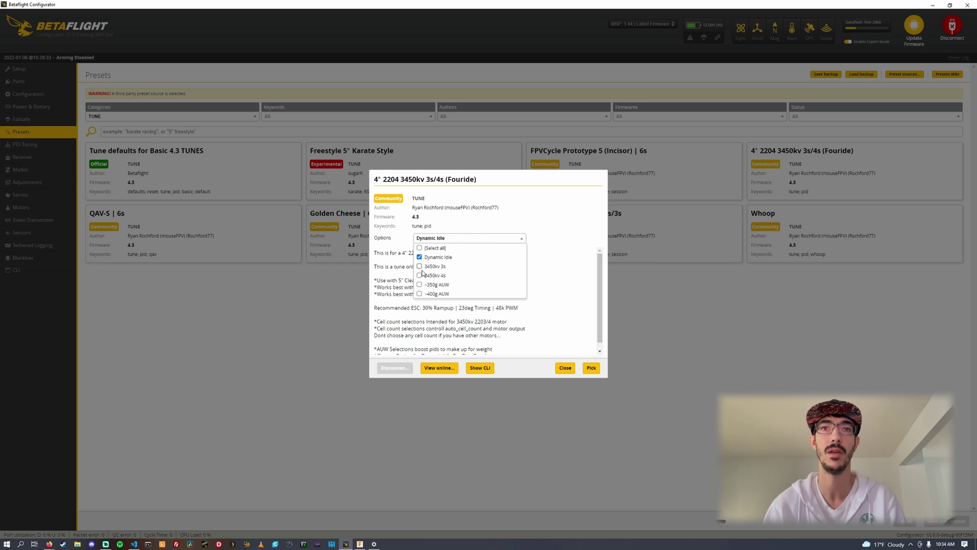
click(441, 316)
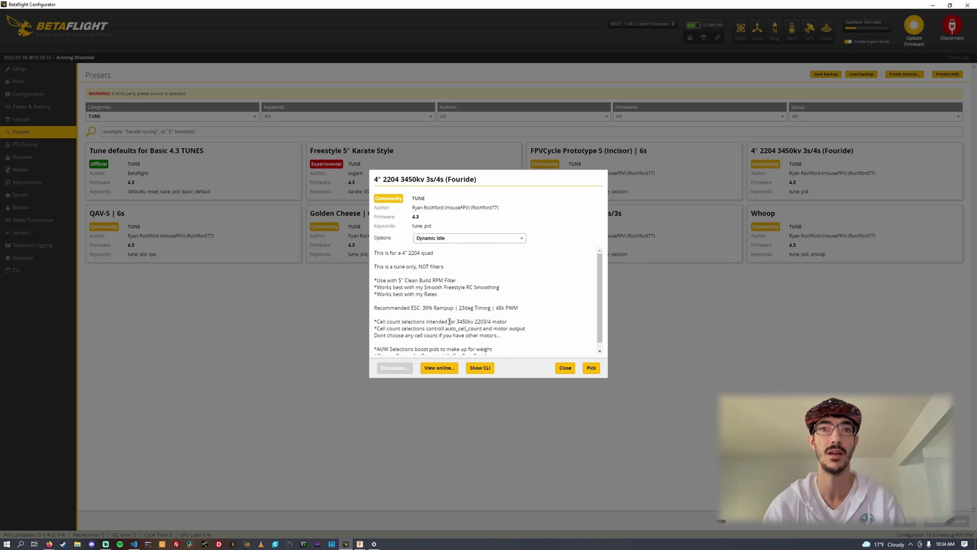
Step: Read the Fouride preset description's notes on the cell count selections, highlighting the lines on intended motor and motor output
scroll(419, 305, down, 1)
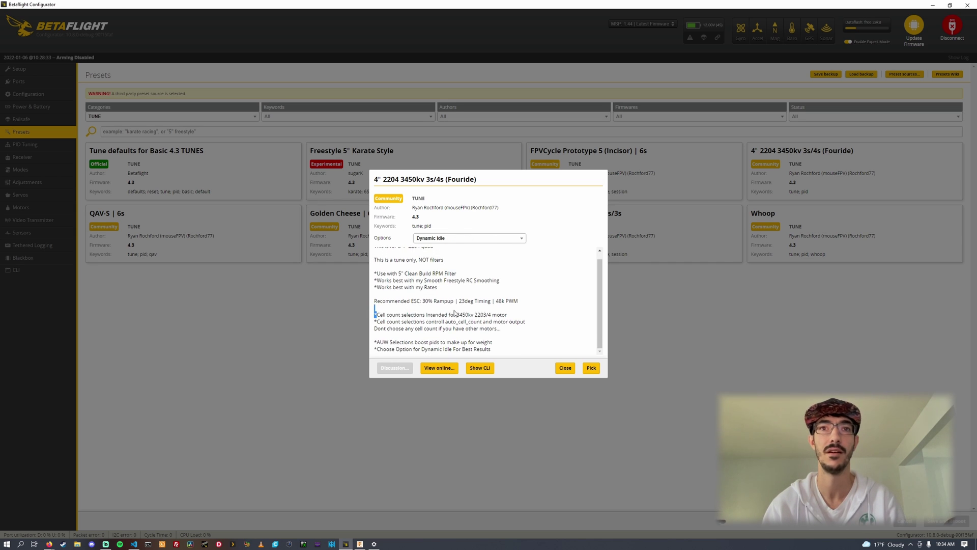
drag(377, 314, 504, 322)
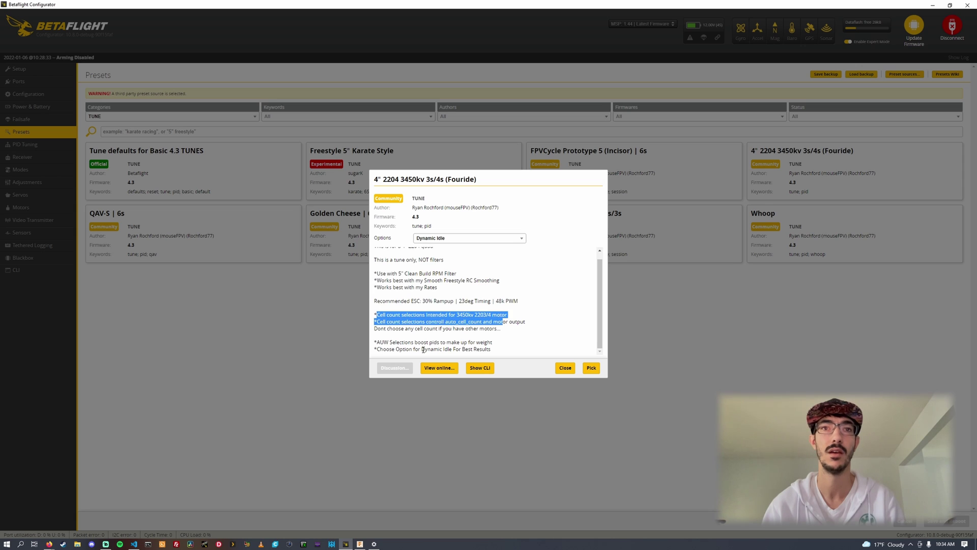
click(487, 313)
drag(385, 316, 518, 319)
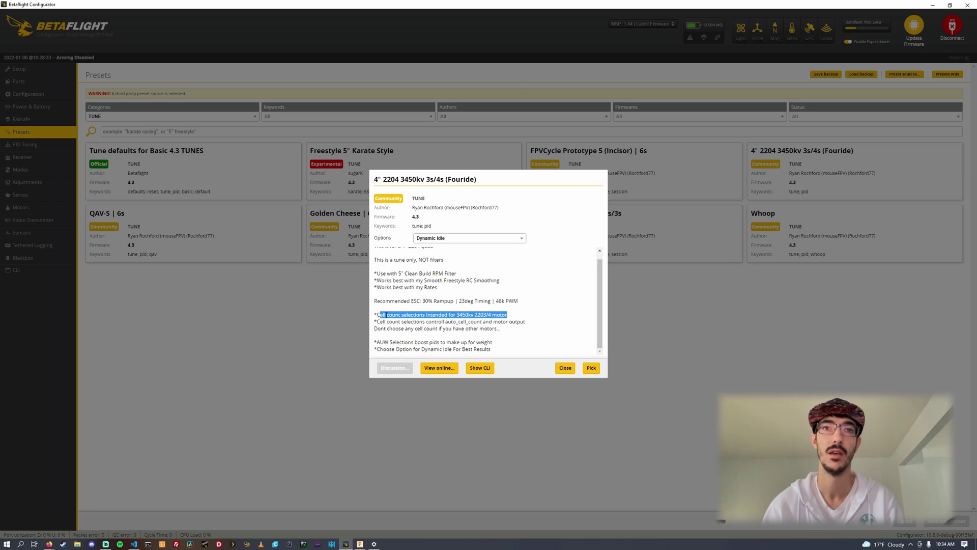
drag(382, 326, 526, 324)
click(447, 336)
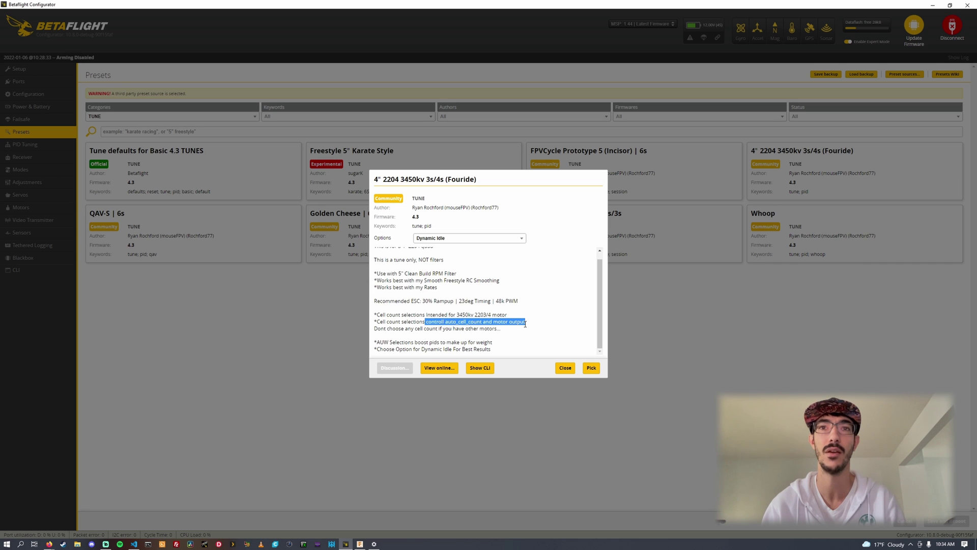
Step: Try 3450kv 3s and 3450kv 4s together, then 3450kv 4s alone, and deselect both cell-count options
click(475, 239)
click(435, 266)
click(434, 275)
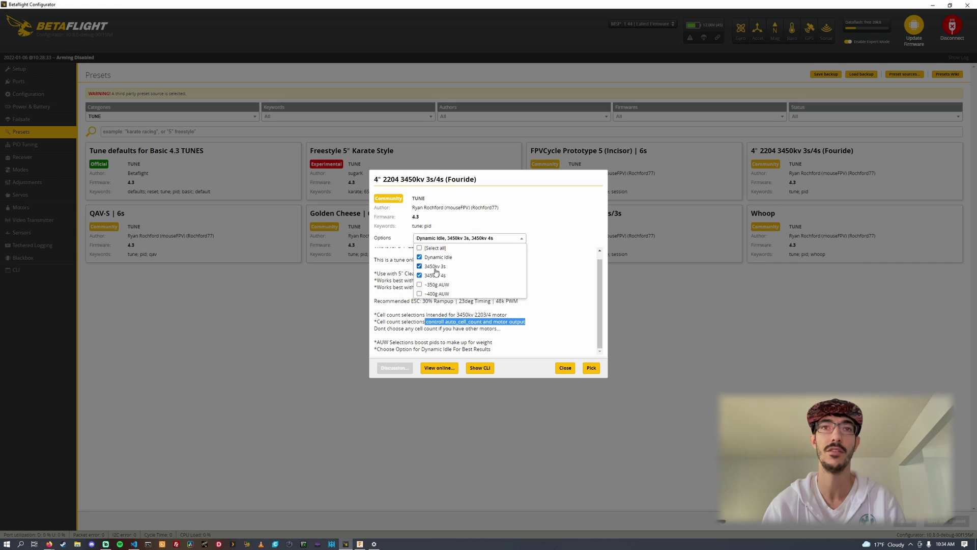
click(435, 275)
click(435, 266)
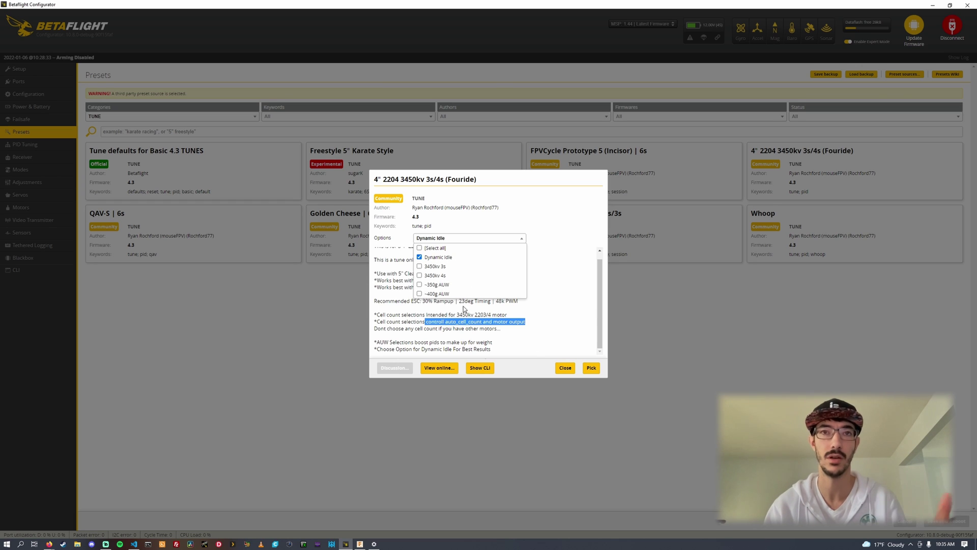
click(437, 276)
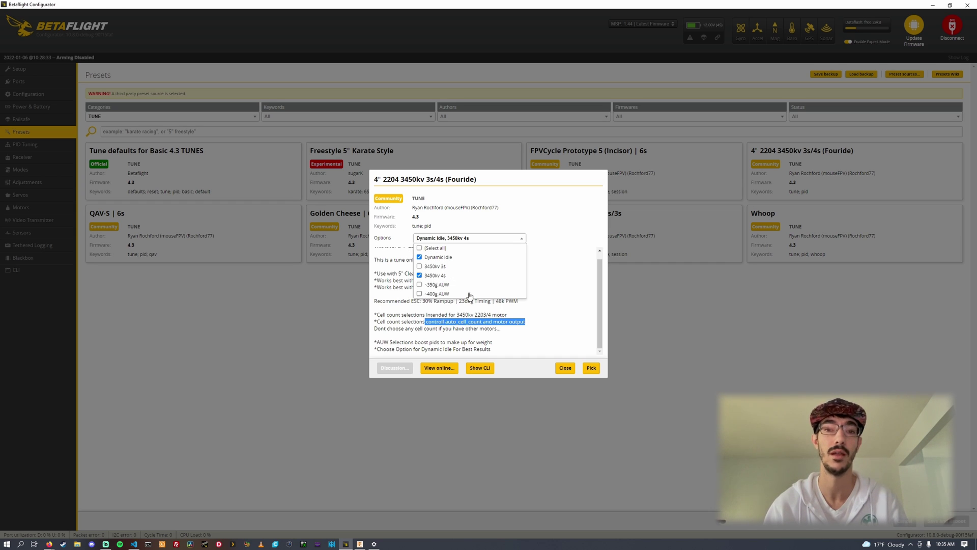
click(419, 275)
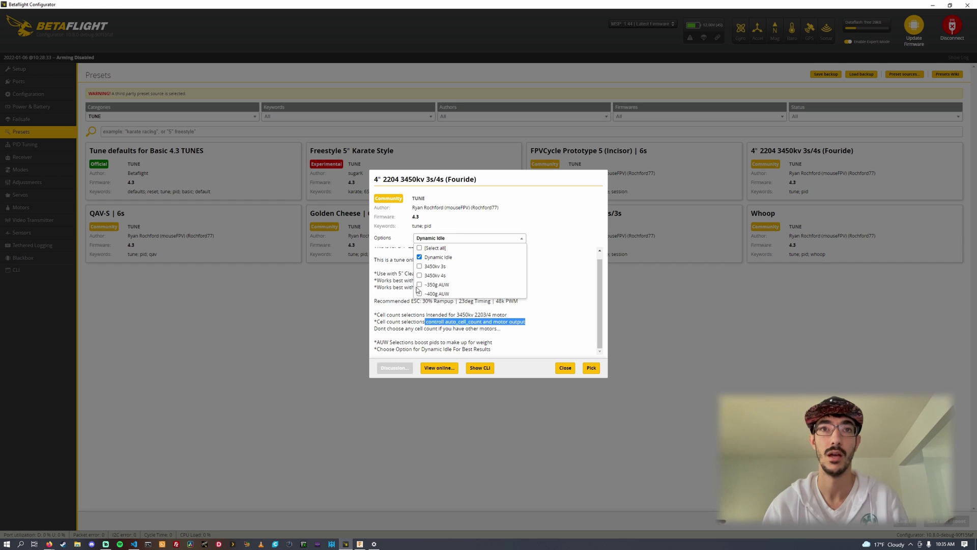
Step: Switch between the ~350g AUW and ~400g AUW options, deselect both, and close the Fouride preset without picking it
click(419, 284)
click(419, 294)
click(420, 284)
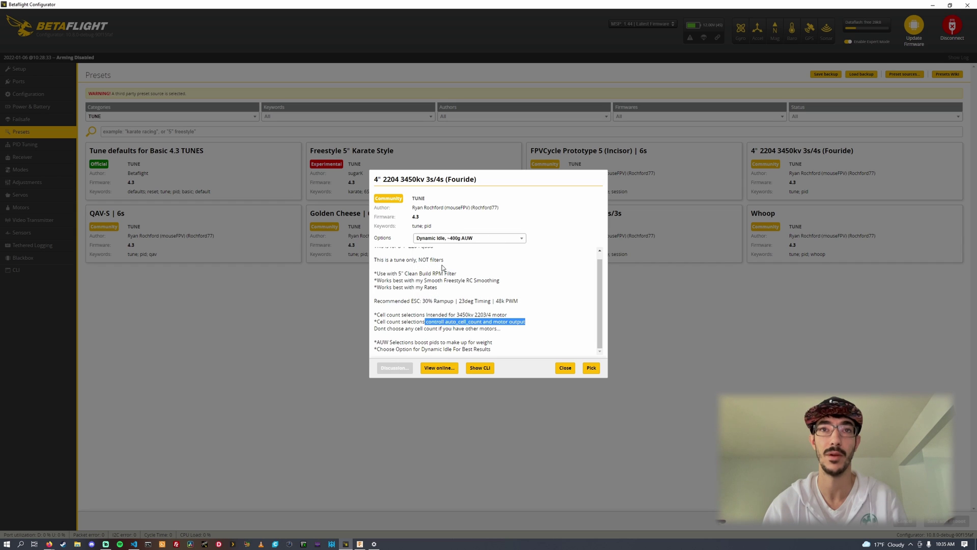
click(445, 241)
click(436, 294)
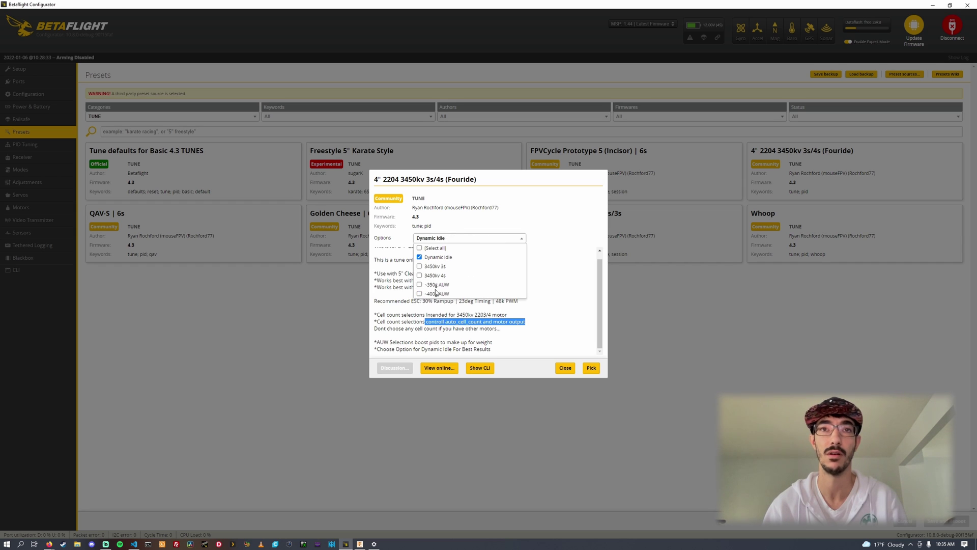
click(564, 307)
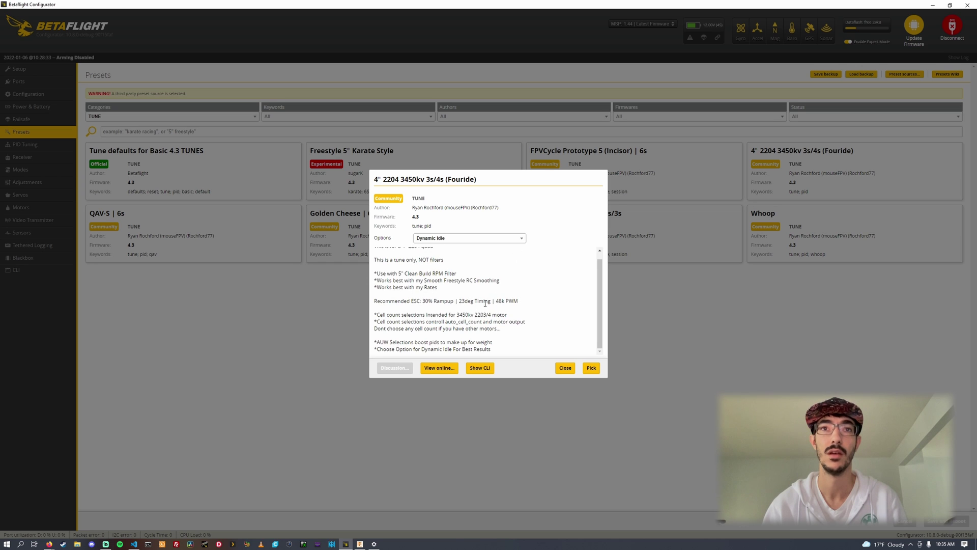
scroll(484, 303, up, 1)
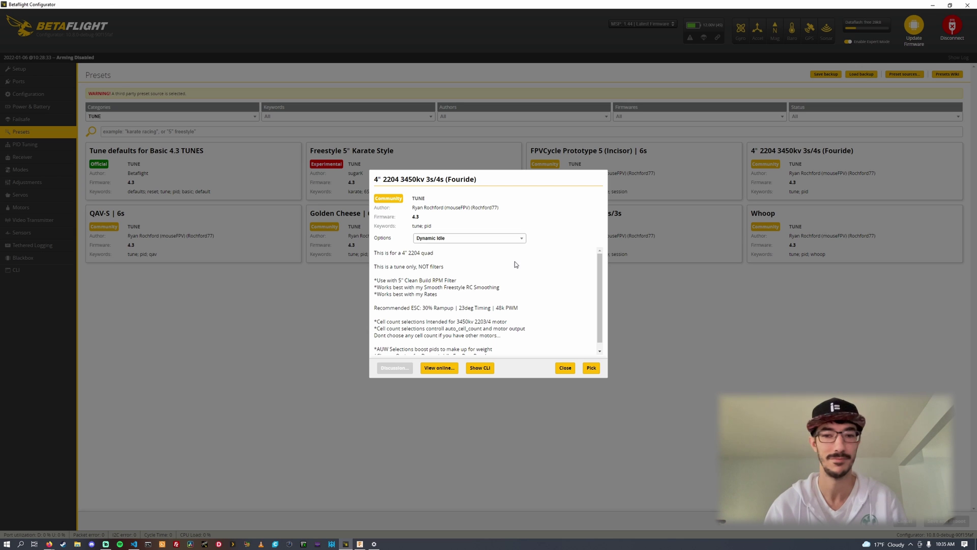
click(564, 369)
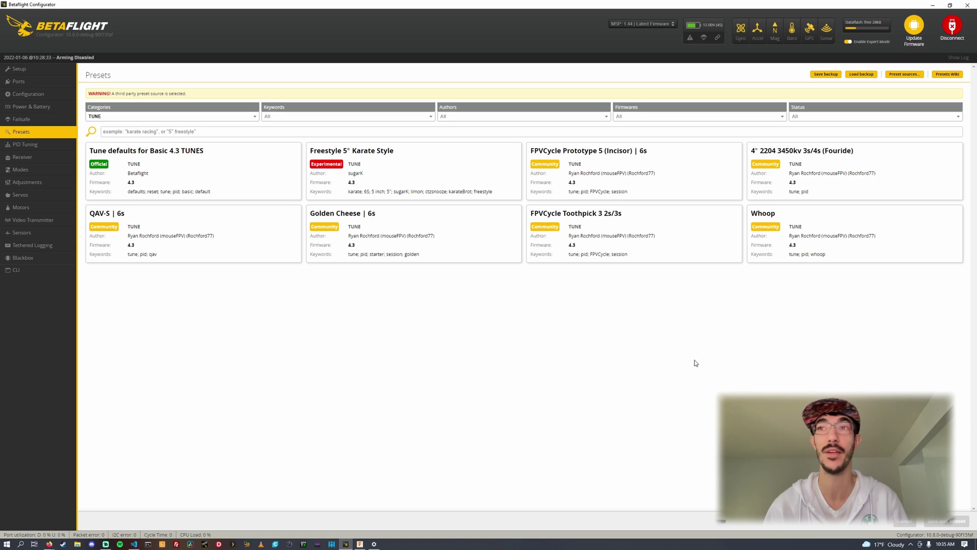
Step: Change the preset category filter from TUNE to FILTERS
click(149, 116)
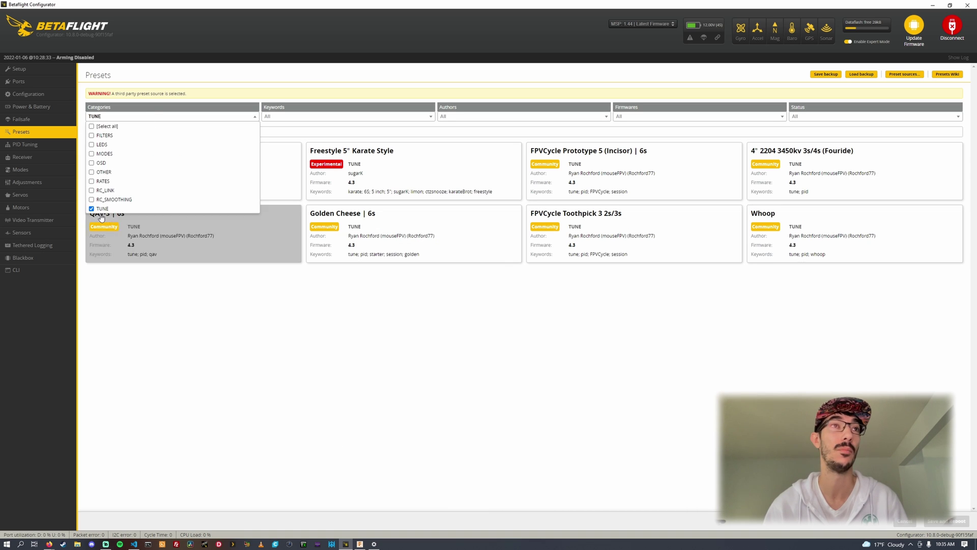
click(91, 209)
click(104, 135)
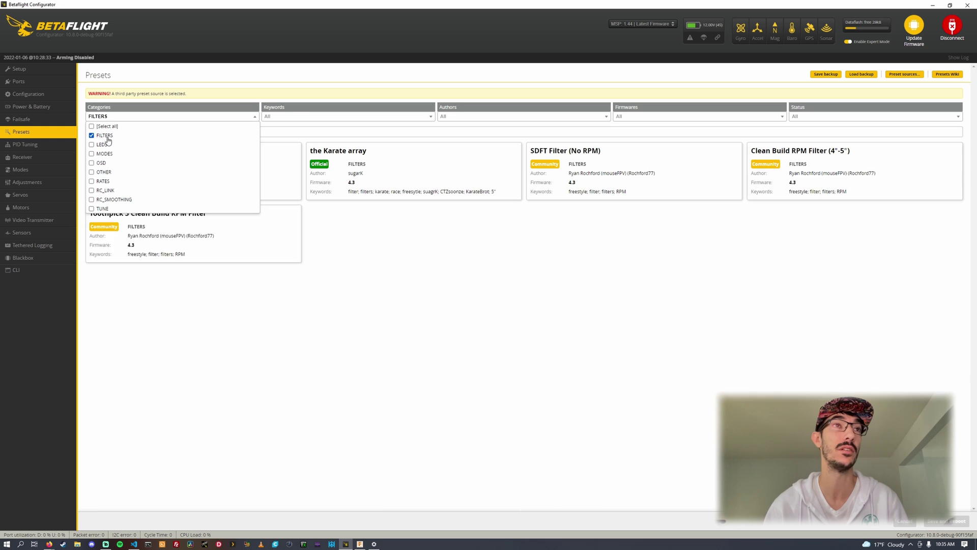
click(378, 385)
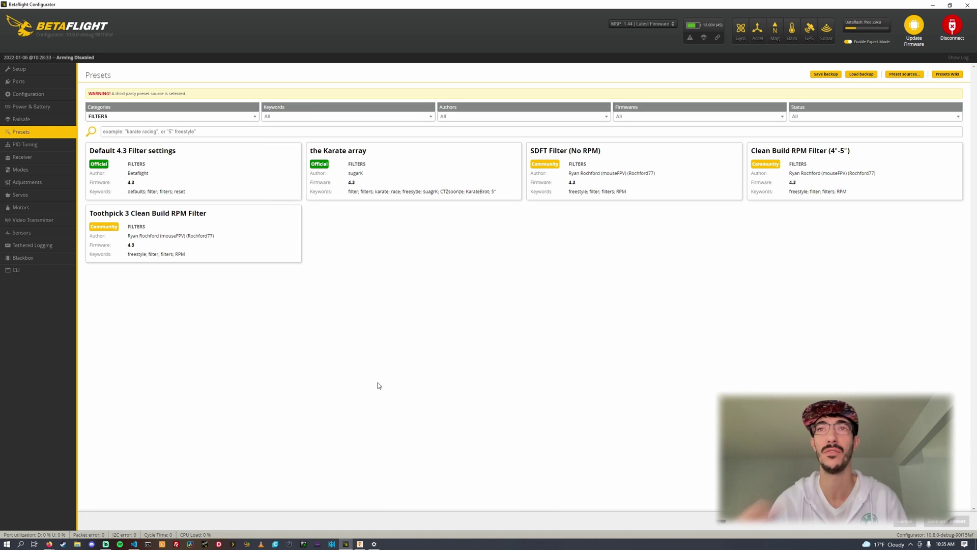
Step: Read the SDFT Filter (No RPM) preset's description, highlighting its recommended whoop setup, and close it without picking it
click(652, 176)
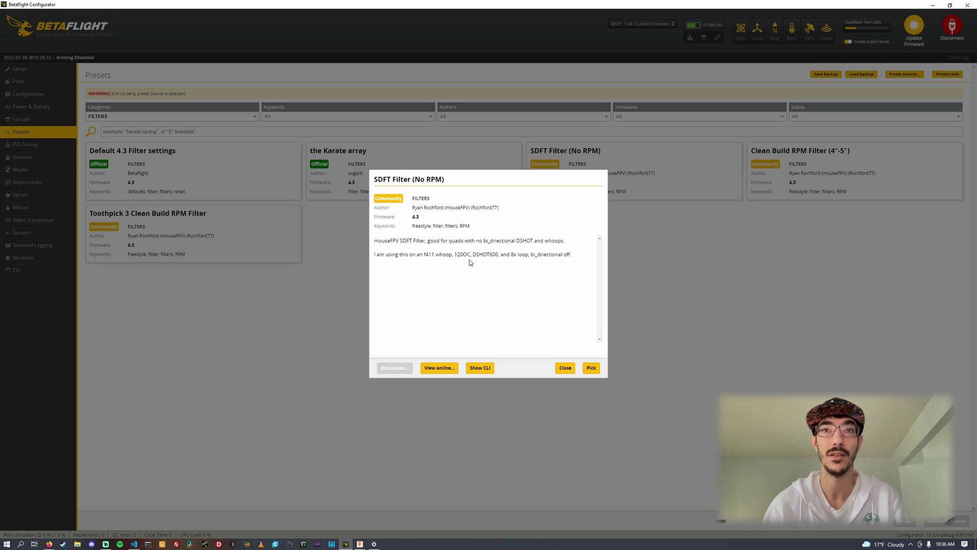
drag(504, 254, 555, 260)
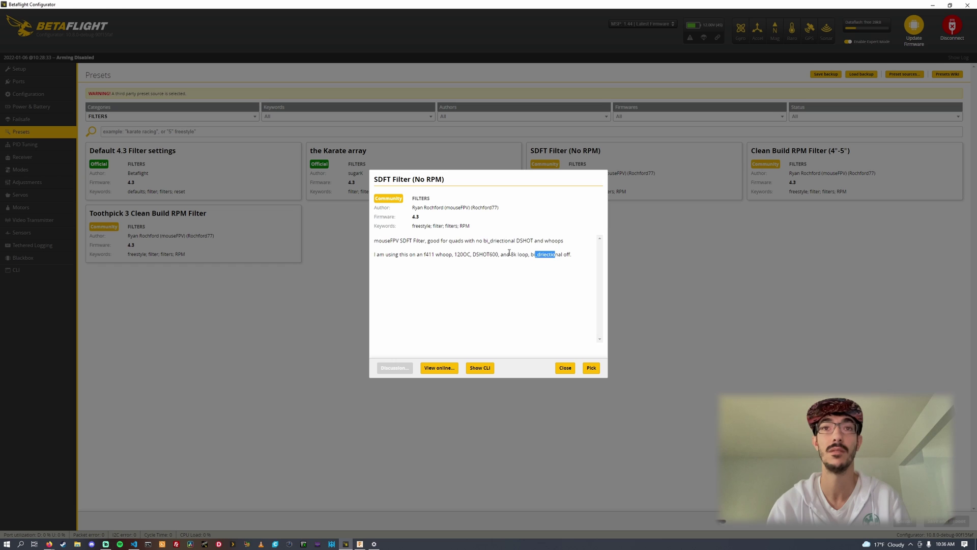
click(580, 255)
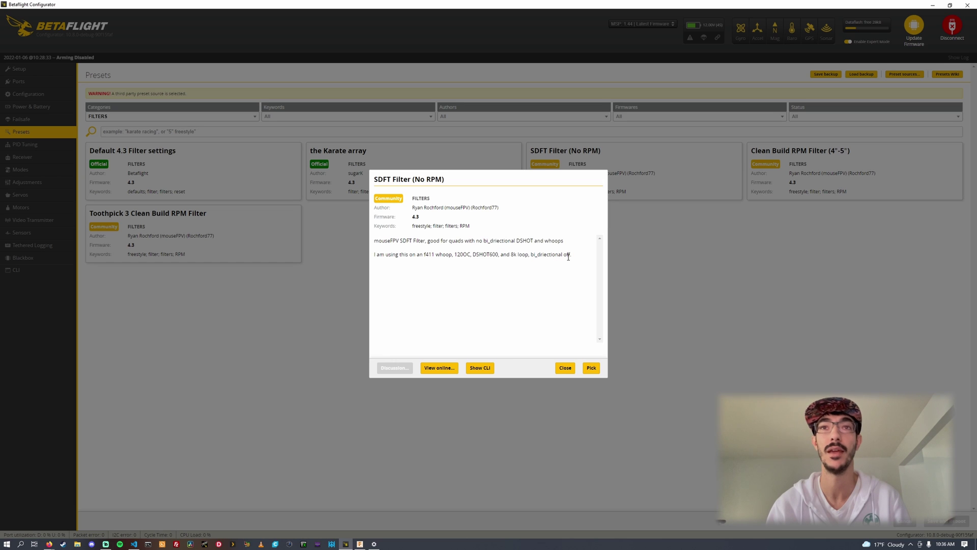
drag(572, 256, 428, 265)
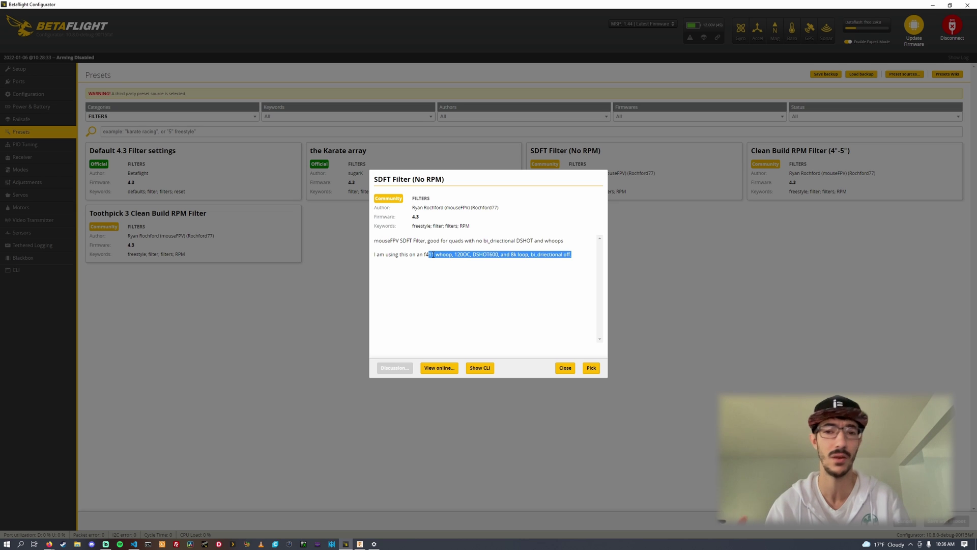
click(593, 260)
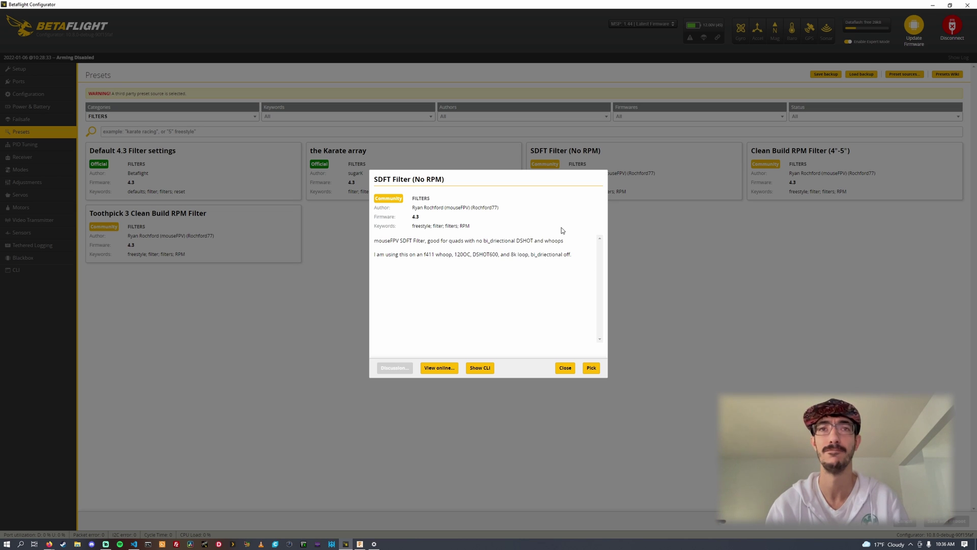
click(562, 368)
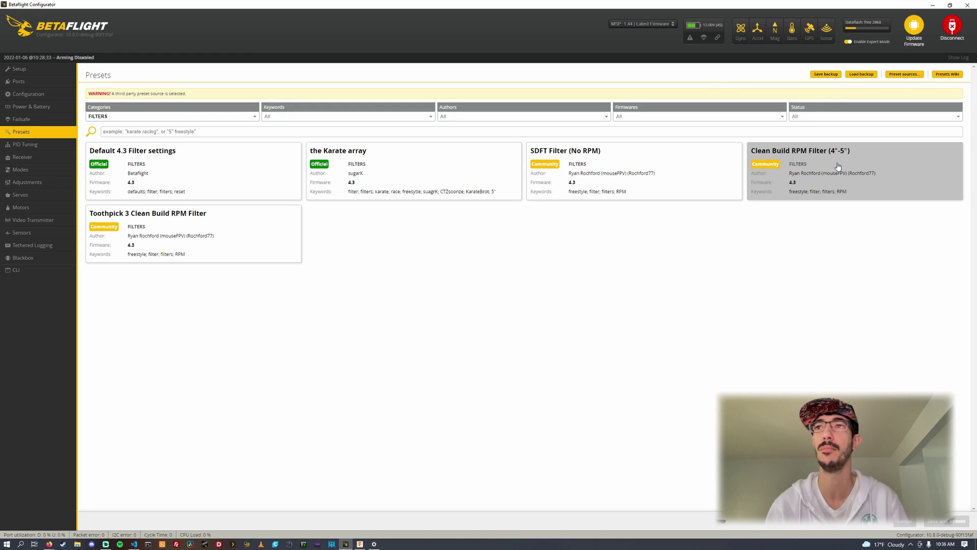
Step: Open the Clean Build RPM Filter (4"-5") preset and select its Using F4 @ 4k? option
click(860, 168)
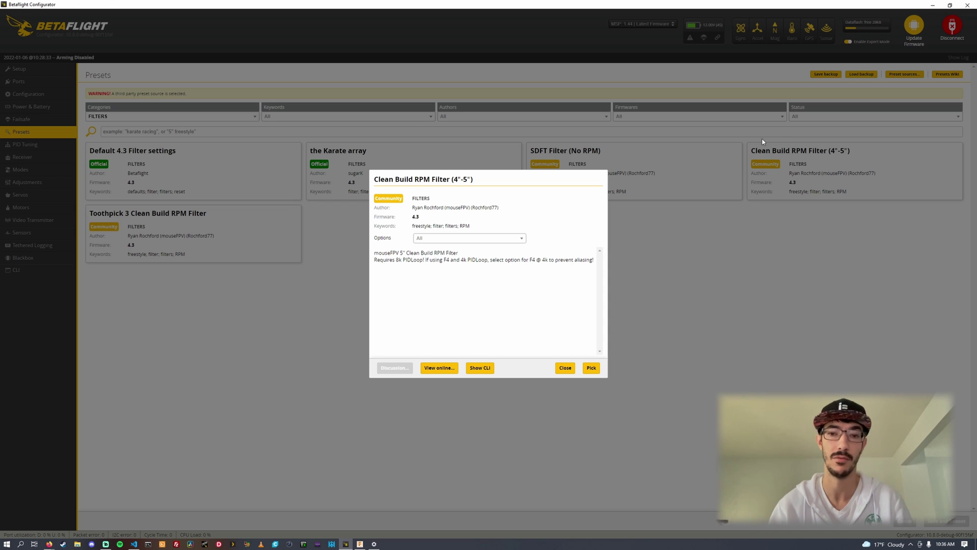
click(489, 239)
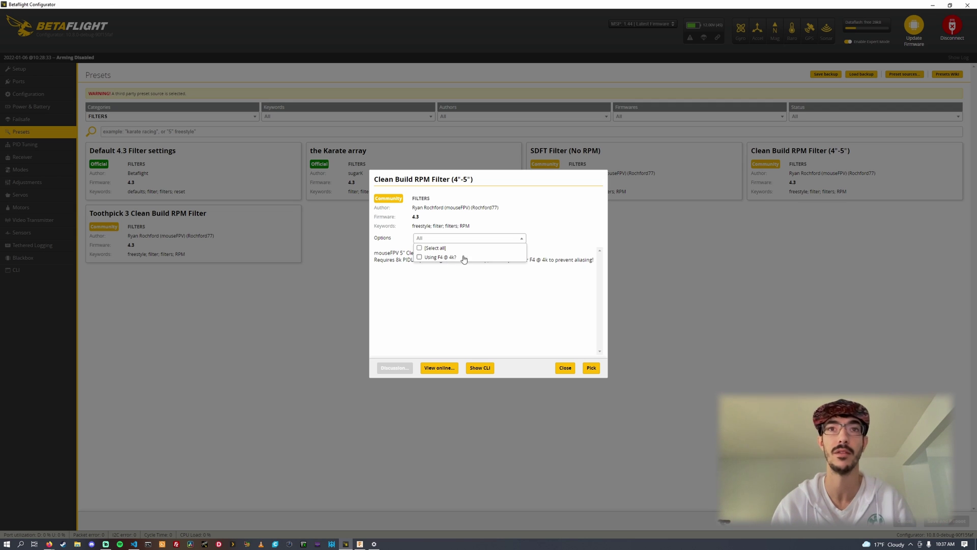
click(440, 257)
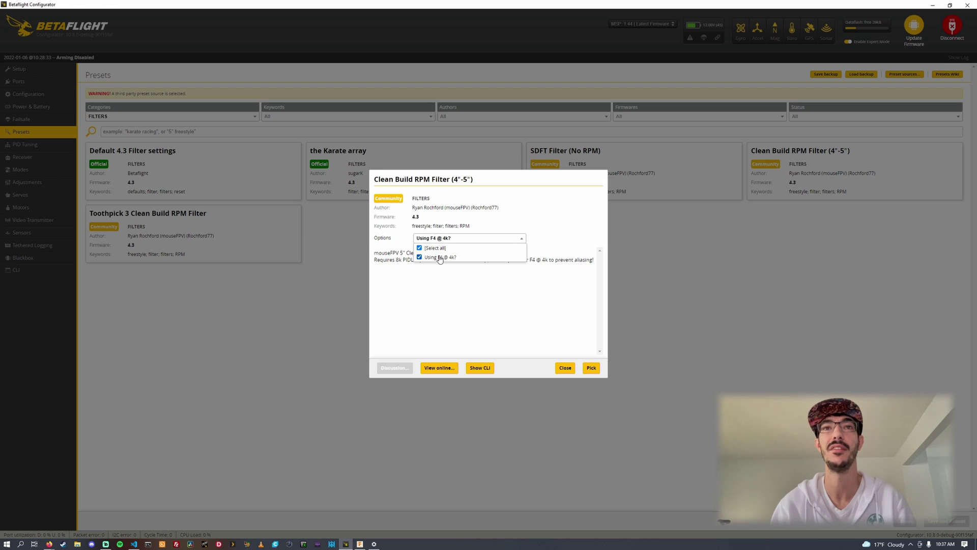
click(548, 310)
Step: Show the filter preset's CLI commands through to the end and deselect Using F4 @ 4k? to compare the settings
click(480, 368)
scroll(509, 284, down, 10)
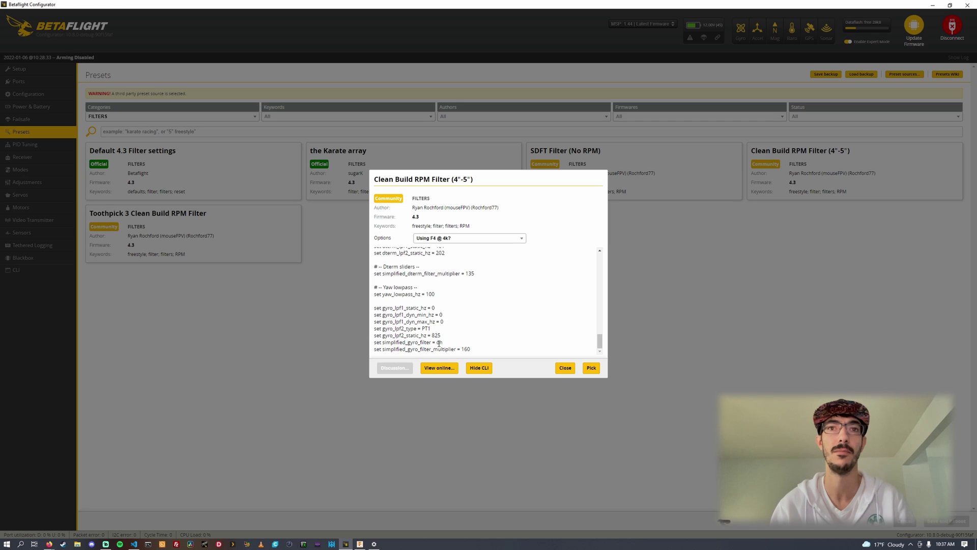
click(466, 238)
click(441, 257)
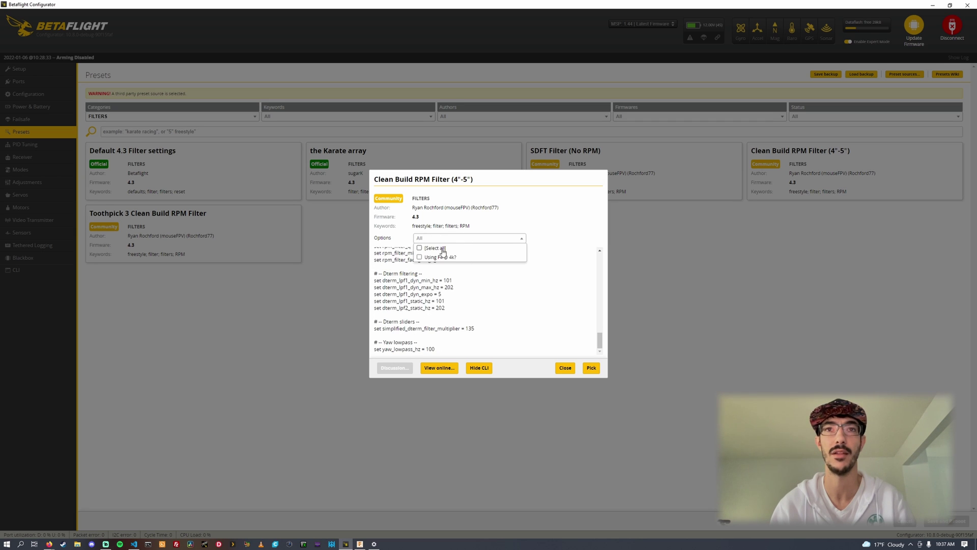
Step: Check the option list of the Clean Build RPM Filter (4"-5") preset again and close the preset without picking it
click(578, 304)
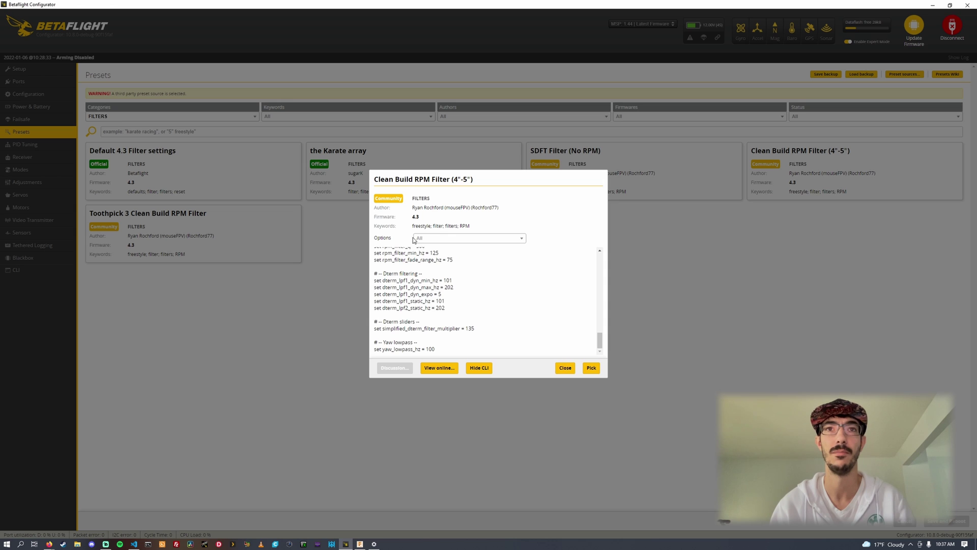
click(431, 240)
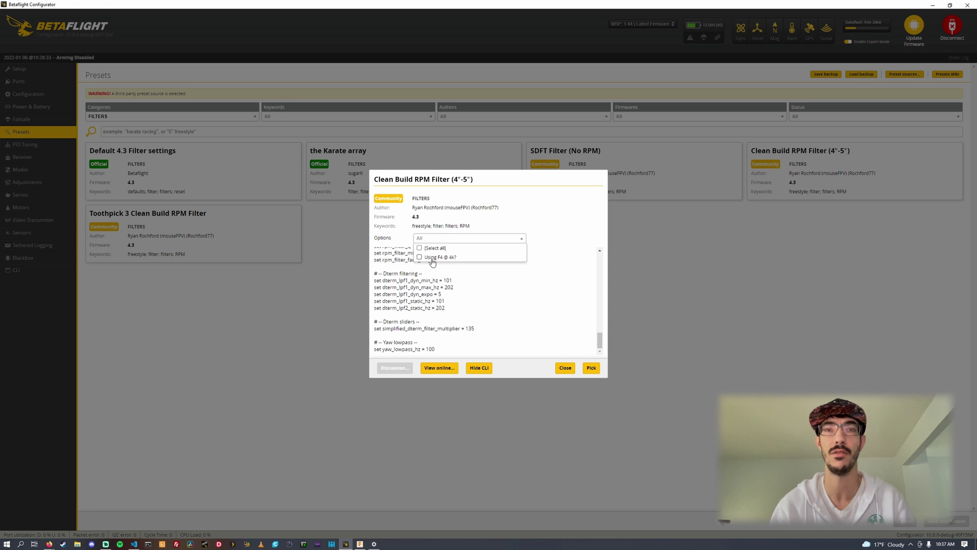
click(588, 389)
click(565, 367)
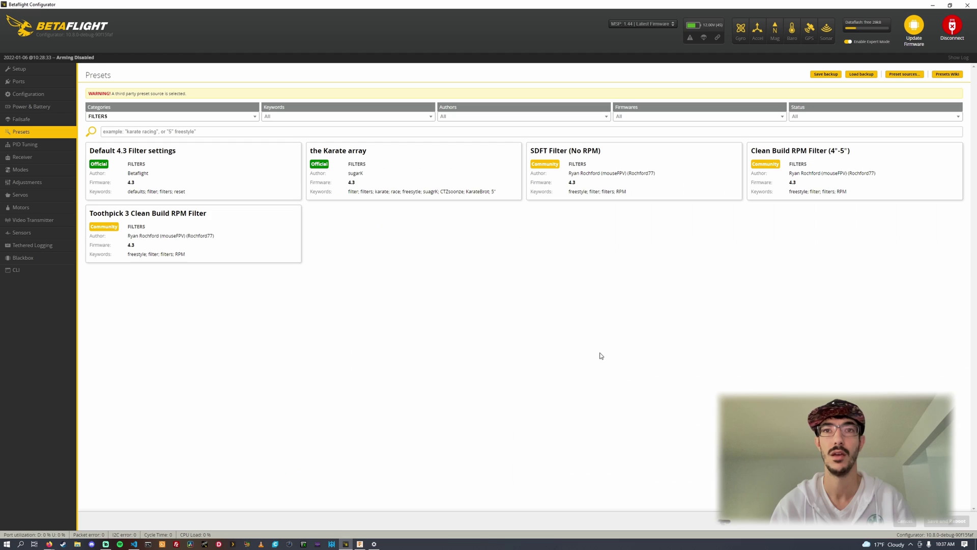
Step: Review the options and description of the Toothpick 3 Clean Build RPM Filter preset, then close it without picking it
click(231, 243)
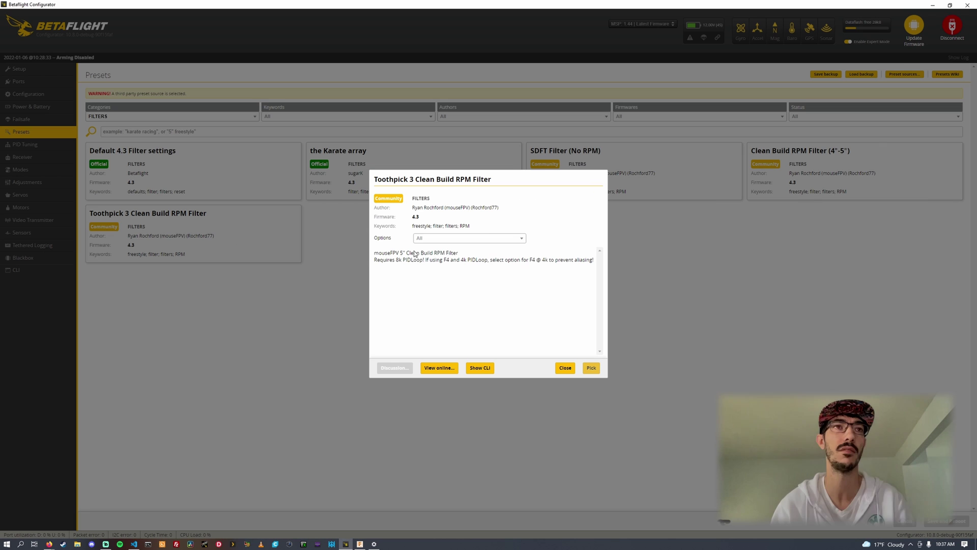
click(487, 239)
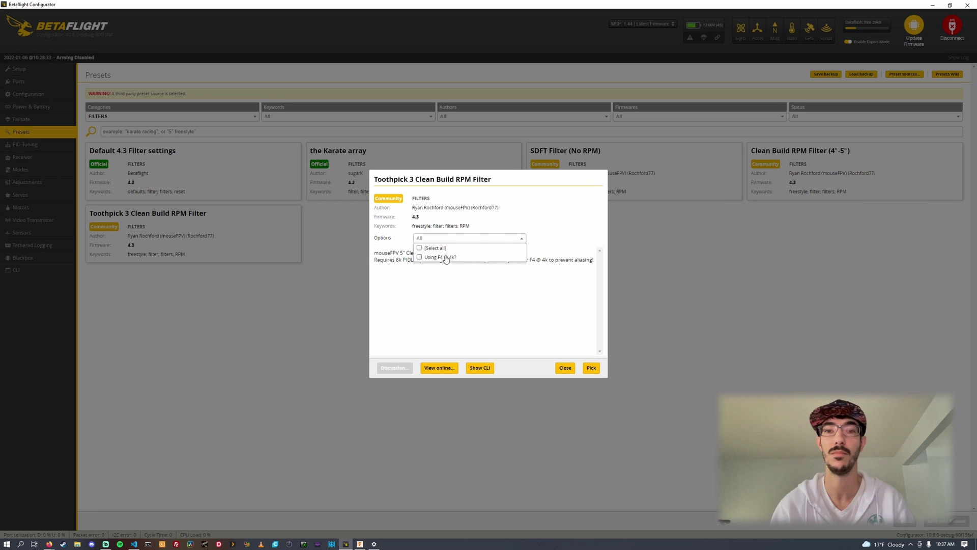
click(556, 288)
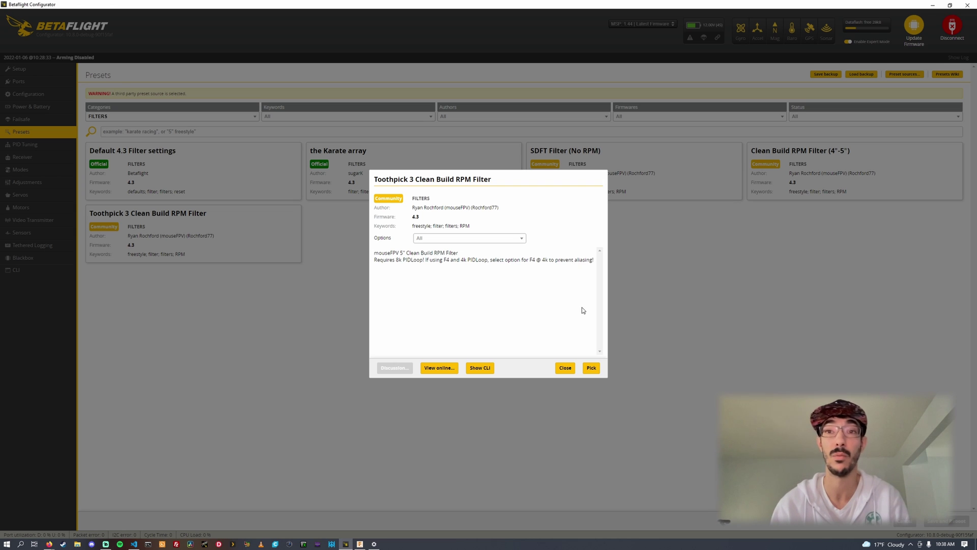
drag(554, 260, 381, 252)
click(571, 270)
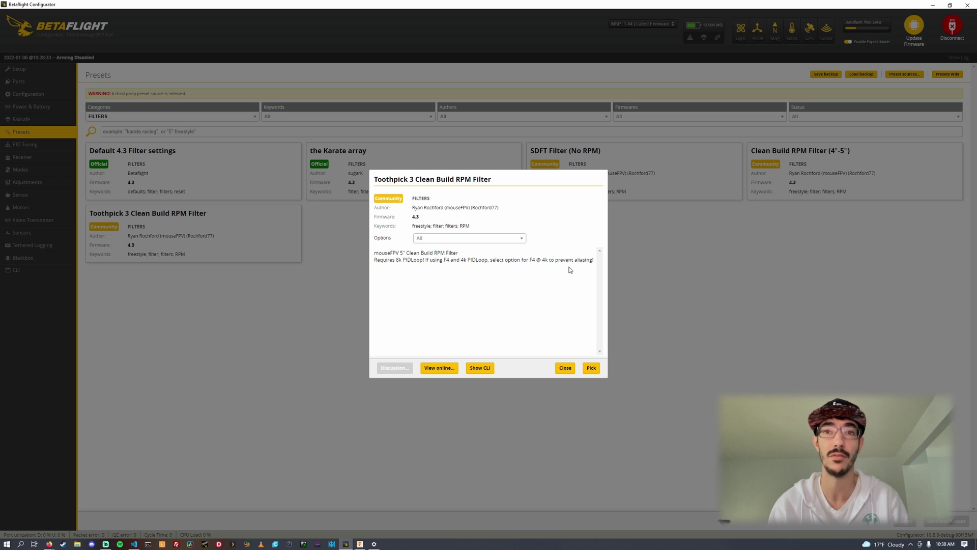
click(561, 368)
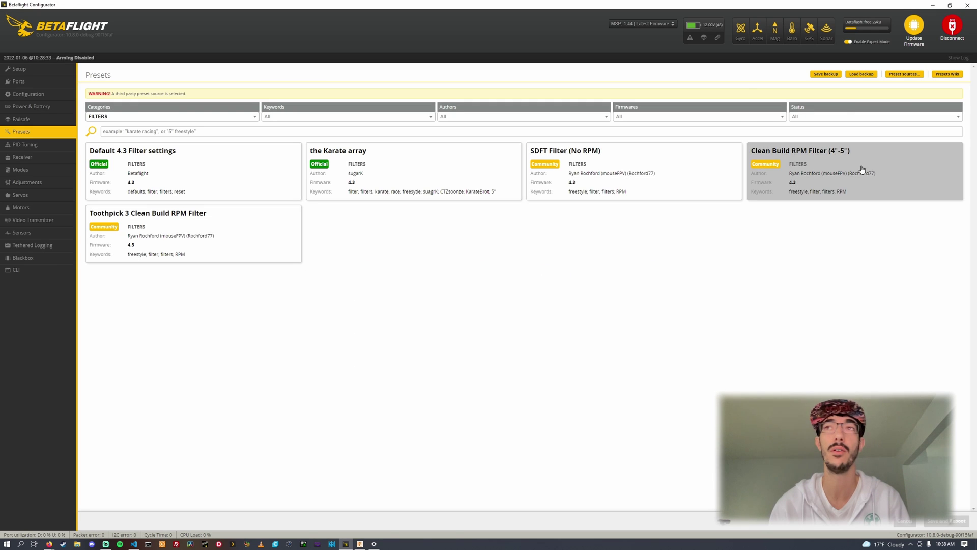
Step: Set the preset category filter to OSD only, deselecting FILTERS
click(148, 118)
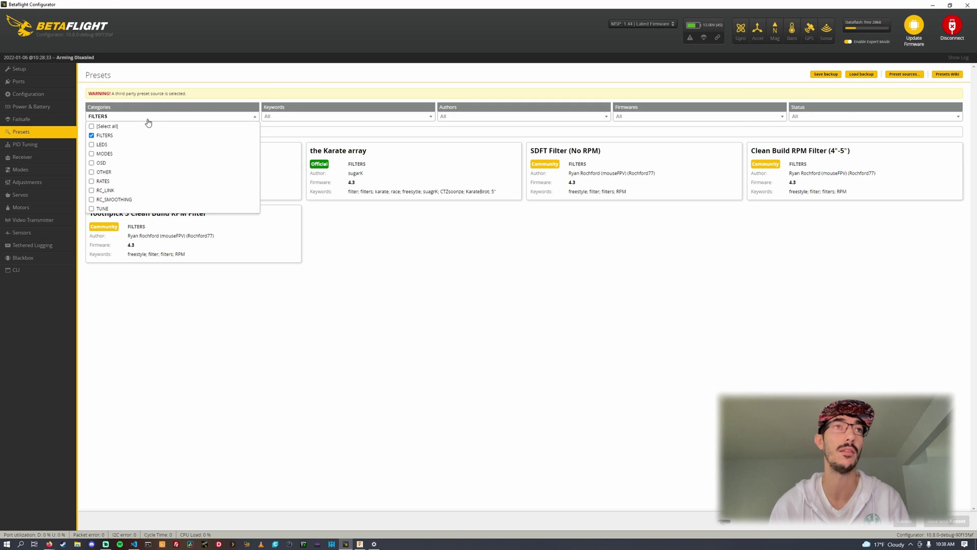
click(109, 135)
click(98, 162)
click(365, 269)
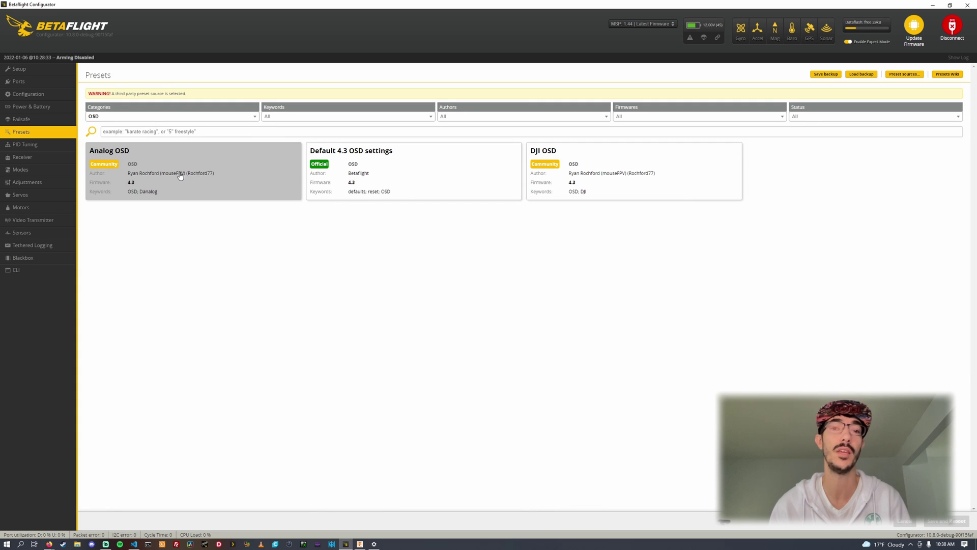
Step: Examine the Analog OSD preset's CLI commands, especially the OSD settings after the defaults, and close it without picking it
click(203, 172)
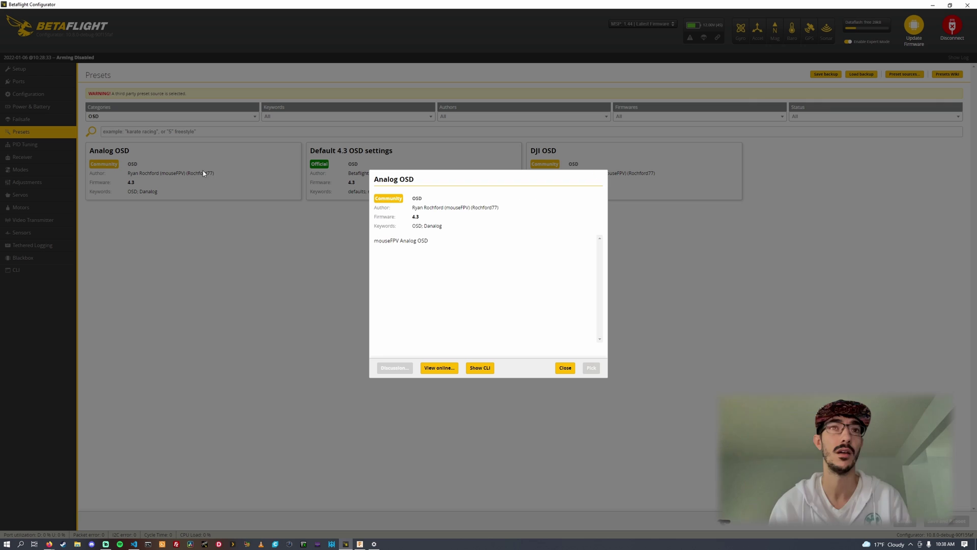
click(477, 368)
scroll(466, 271, up, 3)
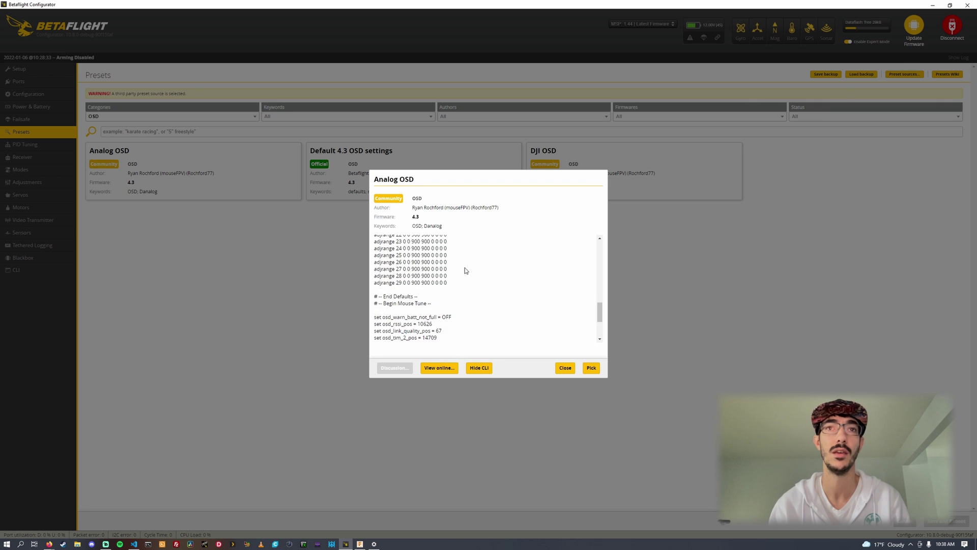
scroll(466, 270, down, 3)
scroll(445, 265, up, 2)
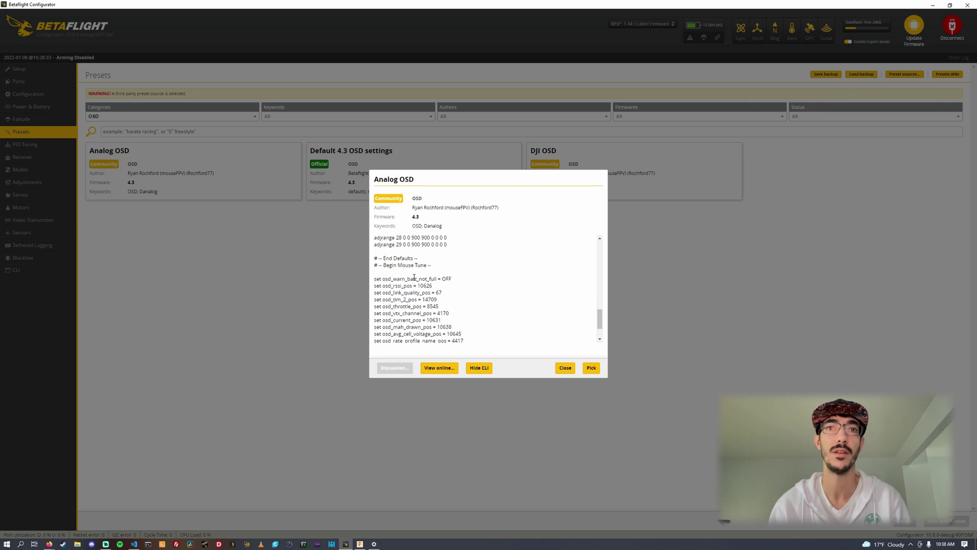
scroll(414, 278, down, 2)
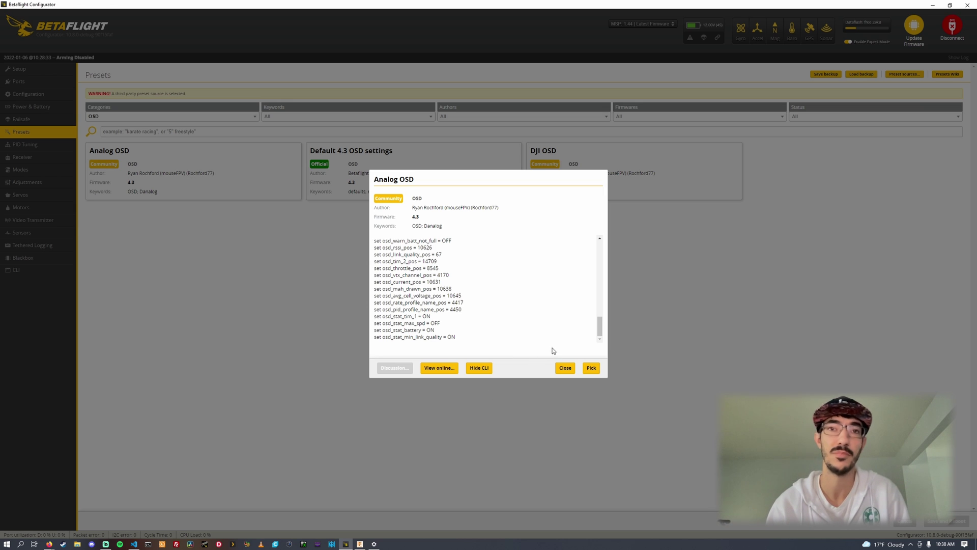
click(566, 373)
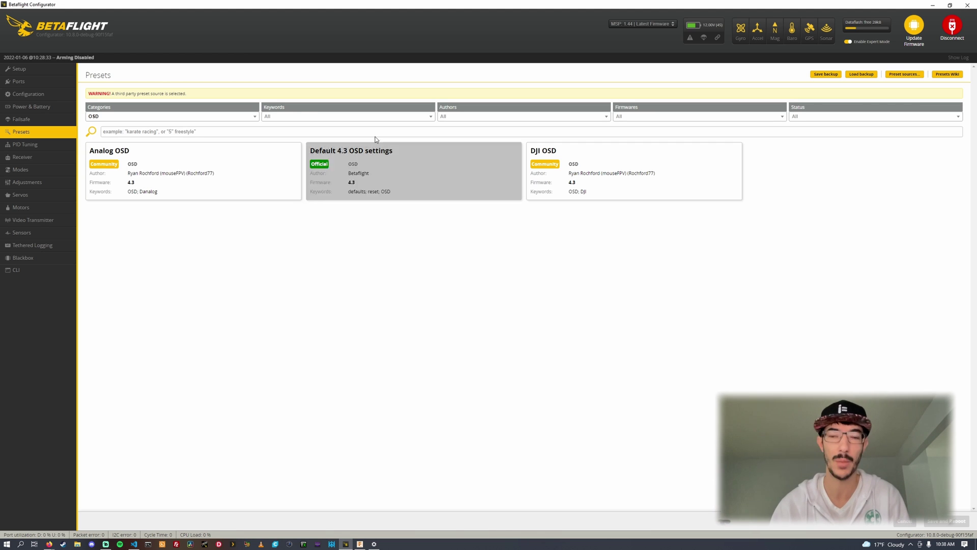
Step: Read the DJI OSD preset's description and close it without picking it
click(655, 182)
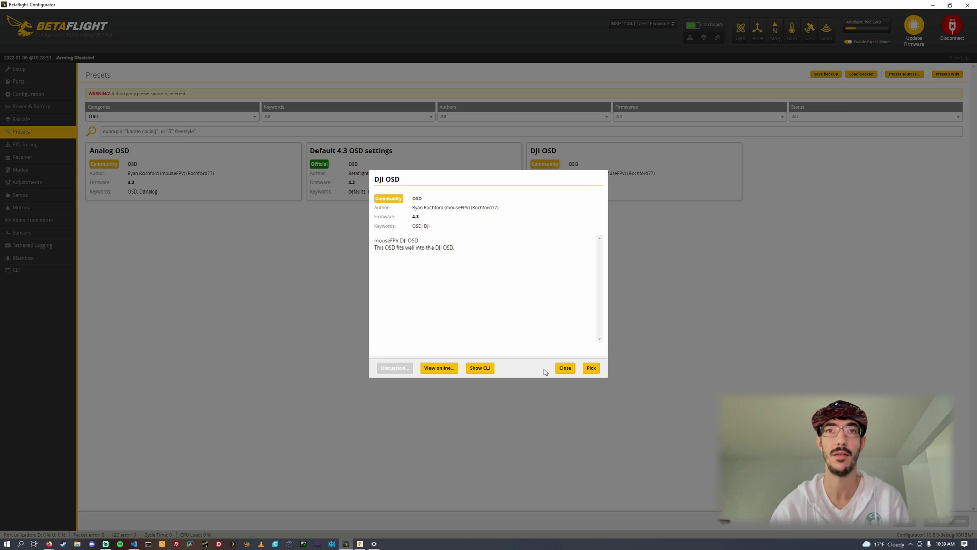
triple_click(480, 247)
click(447, 270)
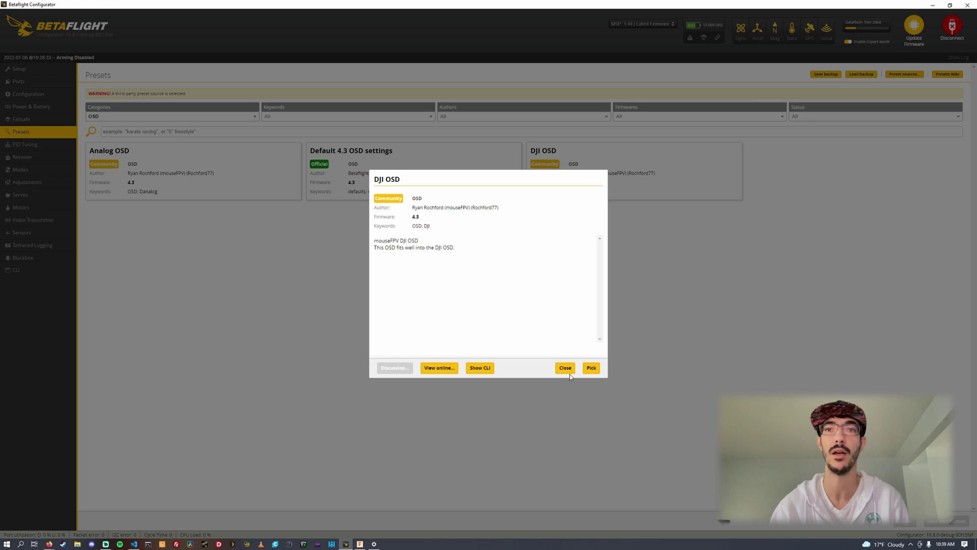
click(565, 367)
Step: Set the preset category filter to RATES only, deselecting OSD
click(148, 116)
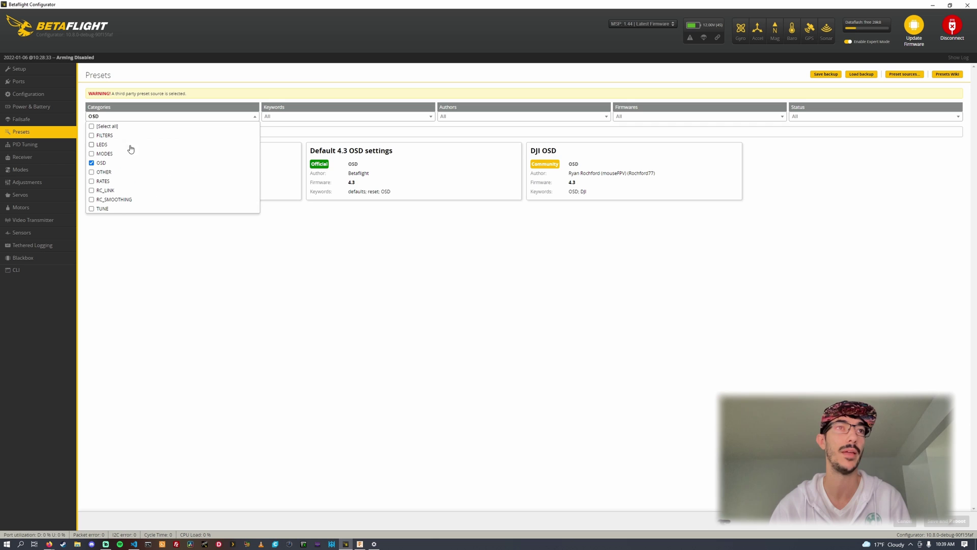
click(102, 163)
click(103, 181)
click(363, 374)
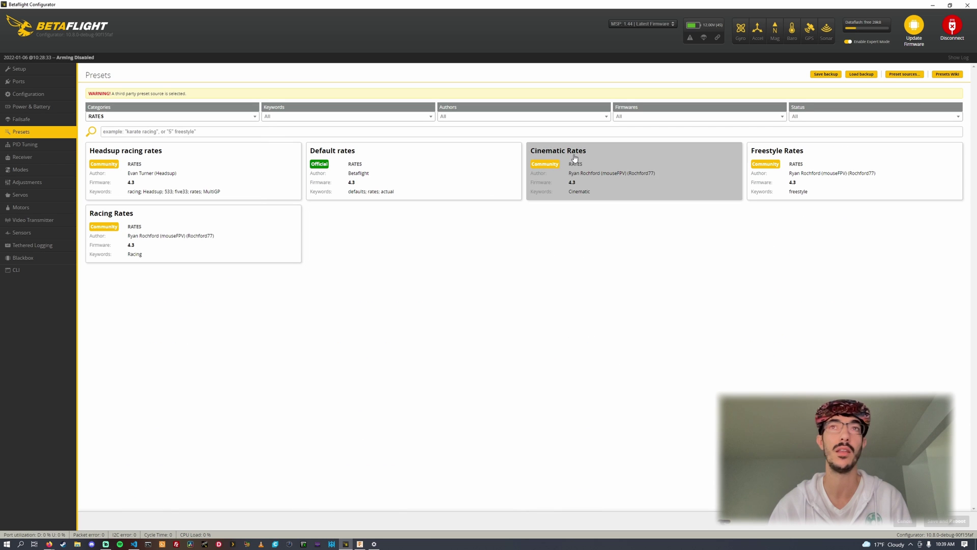
click(129, 119)
click(331, 285)
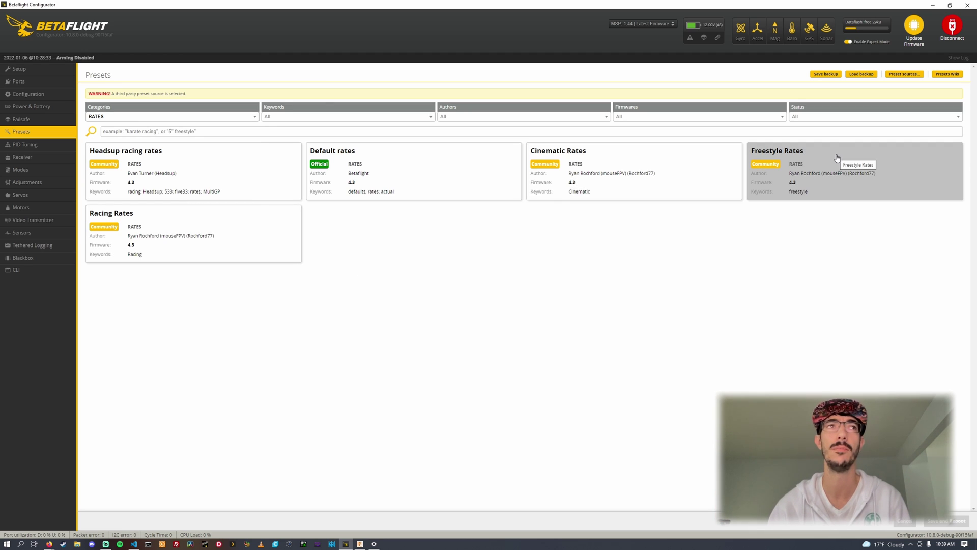
Step: Go to the PID Tuning page and inspect the available rate profiles, keeping Rateprofile 1 selected
click(26, 144)
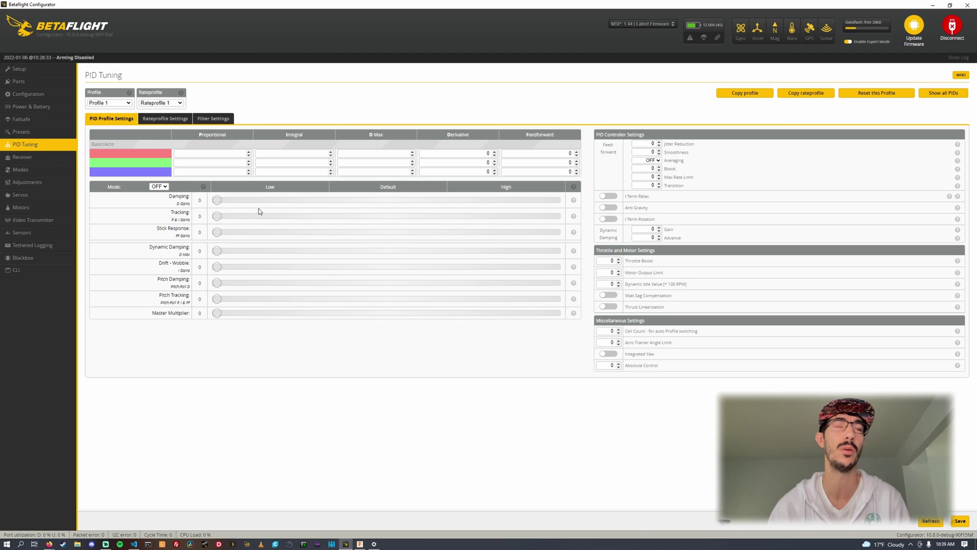
click(151, 103)
click(152, 110)
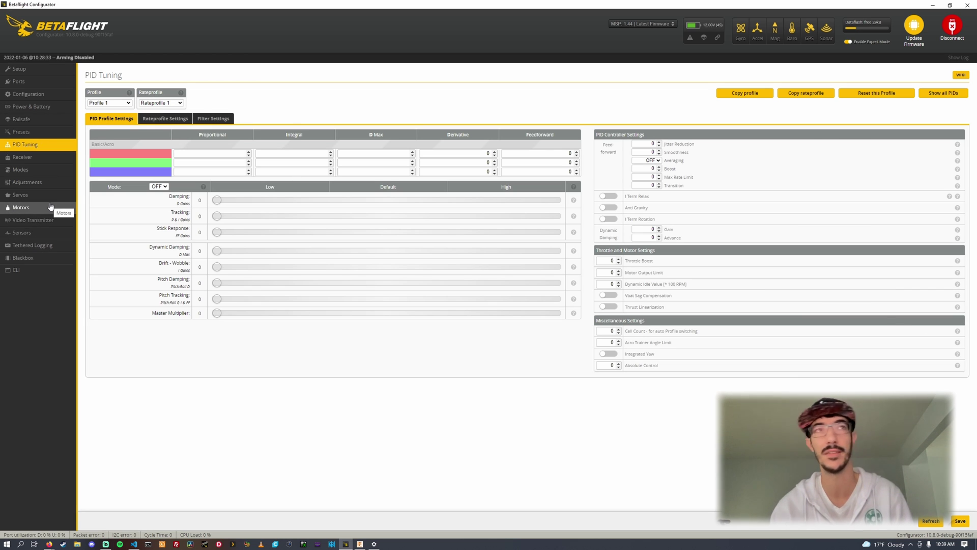
Step: Return to the Presets page and set the category filter to RC_LINK only, deselecting TUNE
click(50, 133)
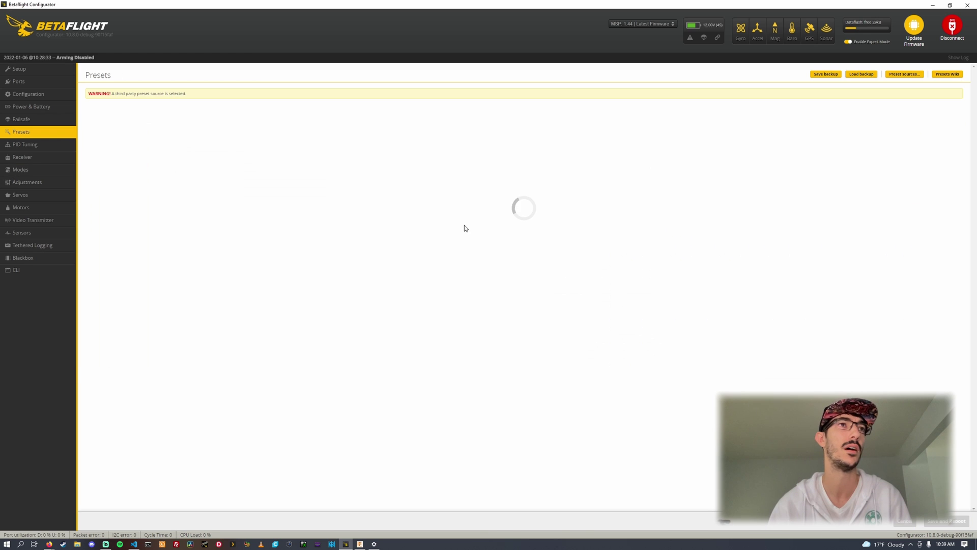
click(137, 117)
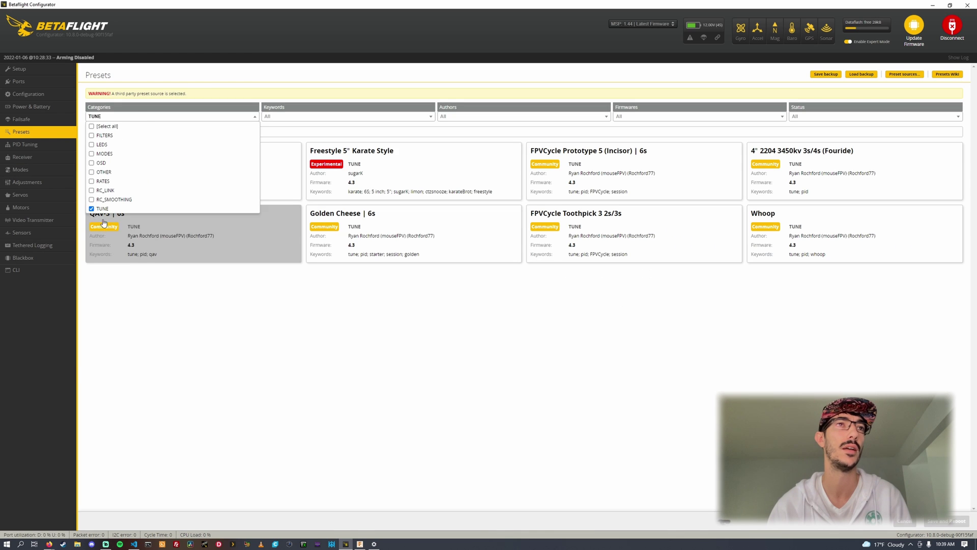
click(92, 209)
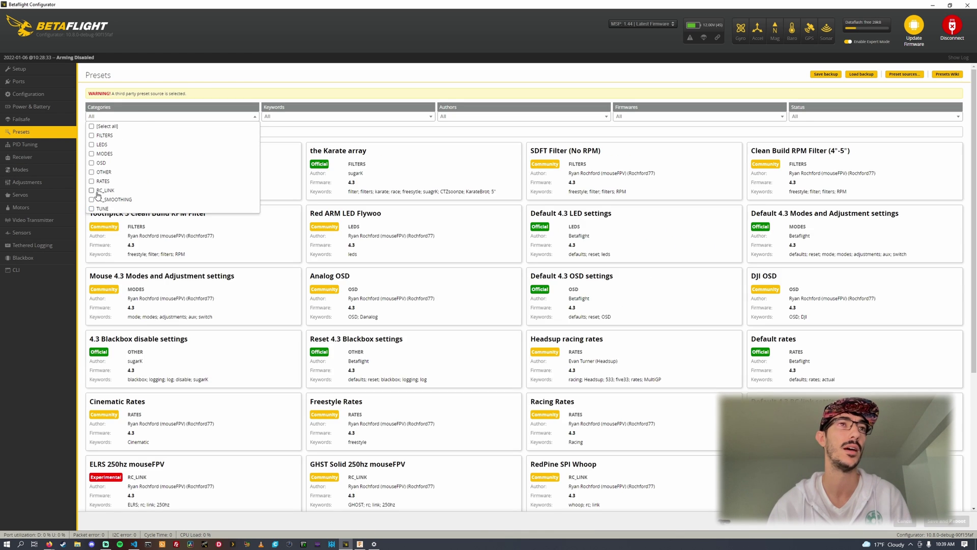
click(94, 190)
click(380, 282)
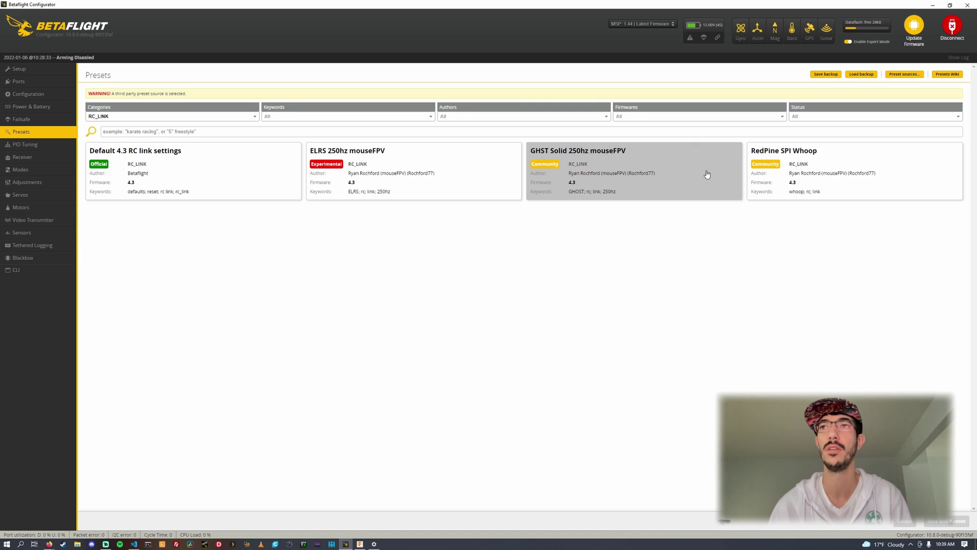
Step: Look at the RedPine SPI Whoop preset, close it, and open the GHST Solid 250hz mouseFPV preset
click(813, 175)
click(574, 367)
click(586, 176)
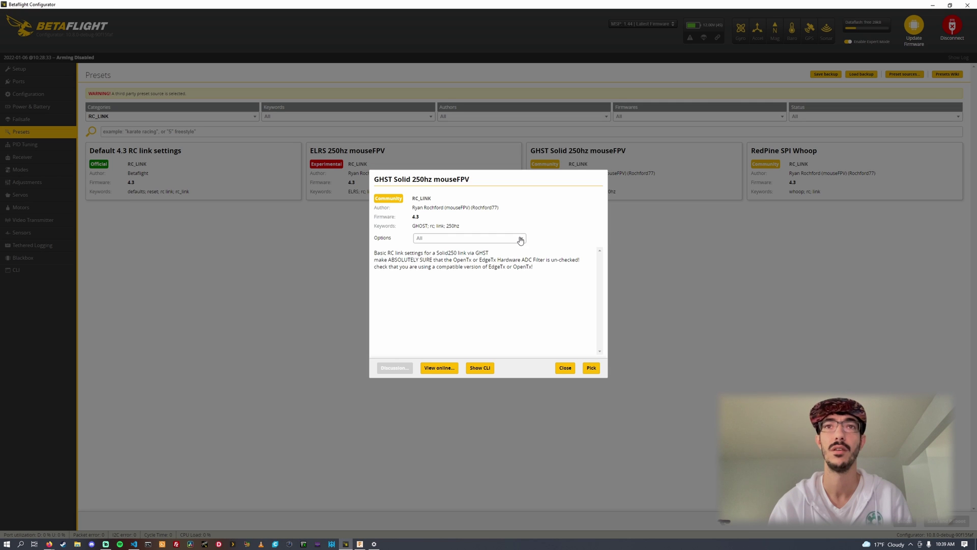
Step: Show the GHST Solid 250hz mouseFPV preset's CLI commands and examine them through to the receiver and feedforward settings
click(479, 370)
scroll(457, 297, down, 5)
scroll(463, 303, down, 6)
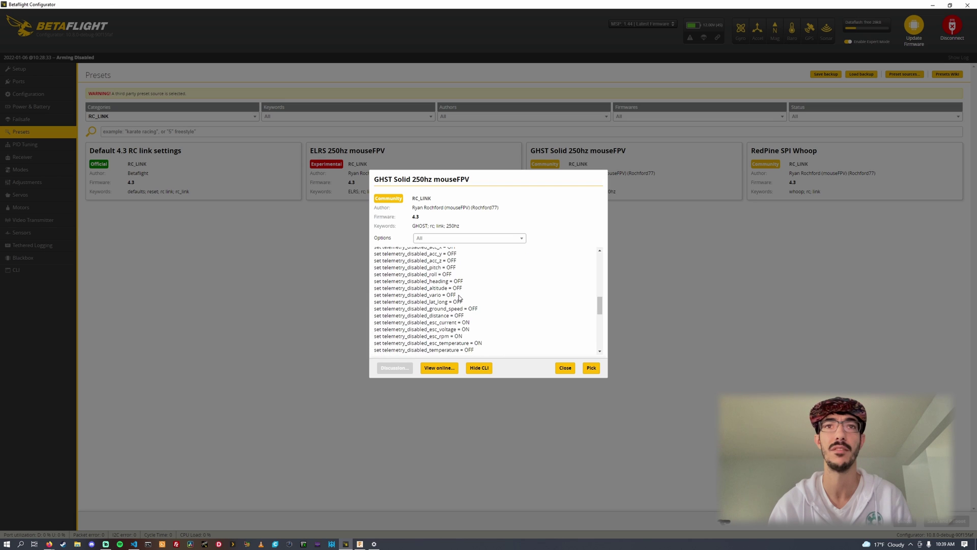
scroll(477, 312, up, 2)
scroll(477, 313, down, 8)
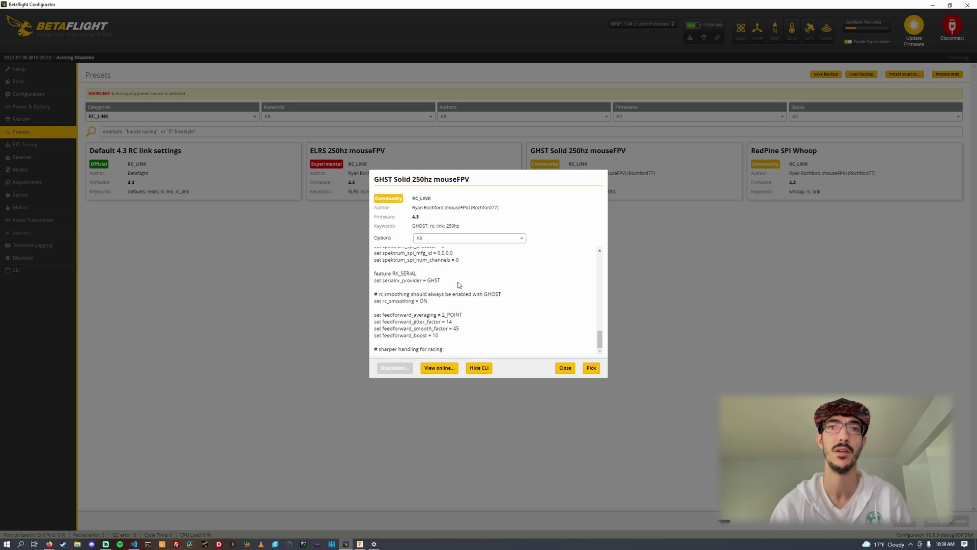
scroll(509, 280, up, 6)
scroll(526, 268, down, 6)
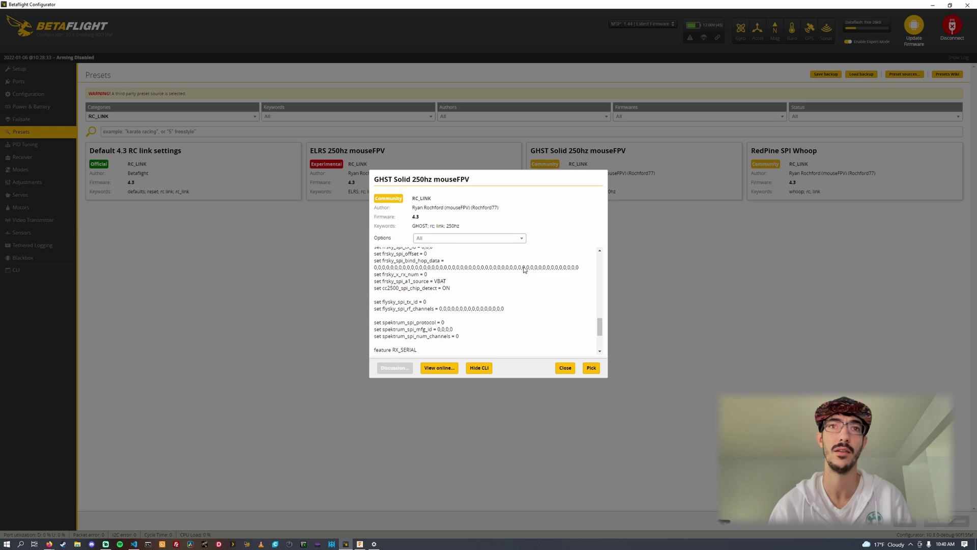
scroll(509, 272, up, 6)
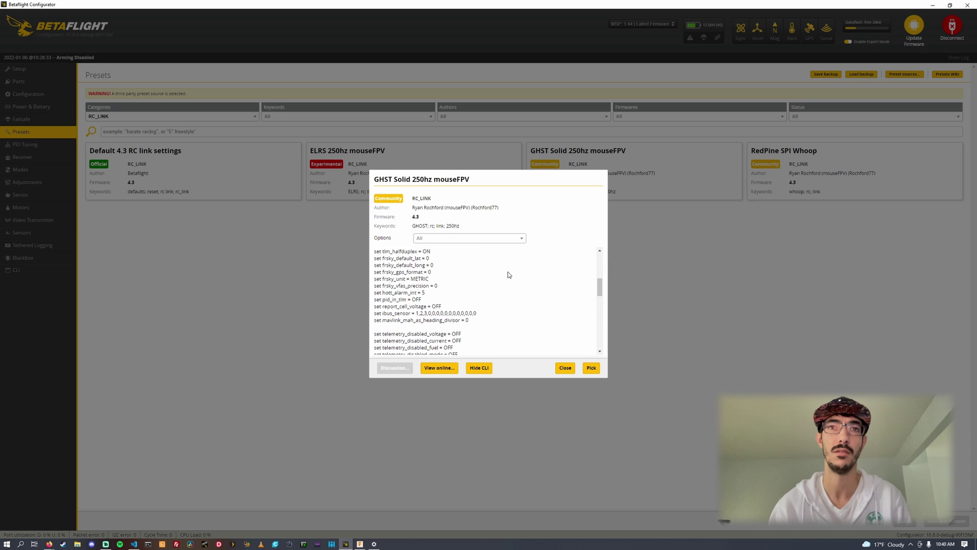
scroll(507, 275, down, 6)
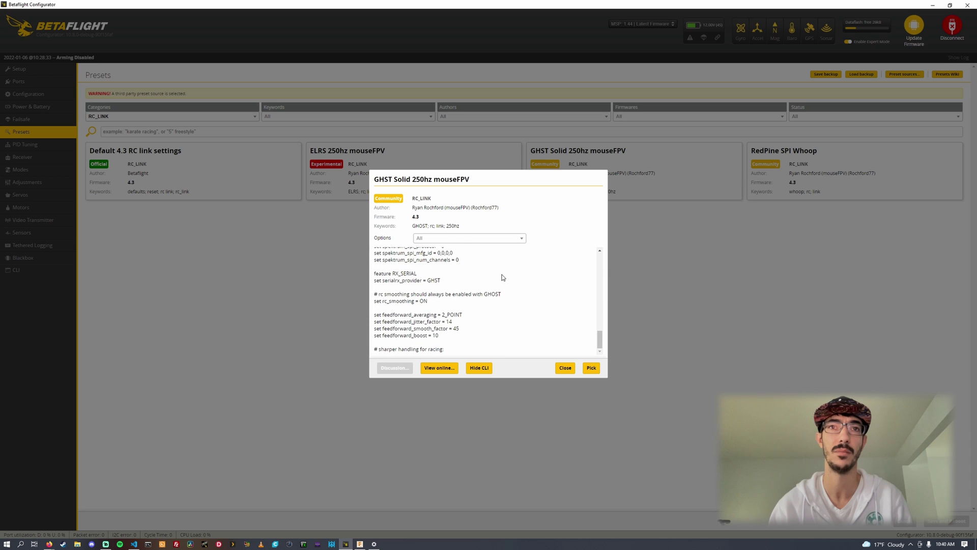
Step: Highlight the GHST preset's serial receiver, RC smoothing and feedforward commands in turn to review them
drag(386, 315, 477, 309)
drag(375, 273, 423, 283)
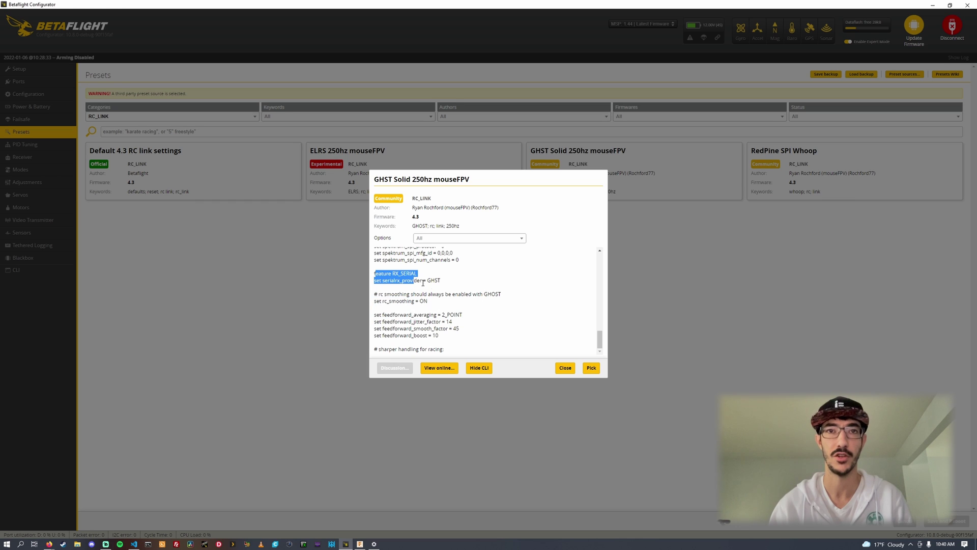
drag(496, 294, 416, 294)
click(441, 315)
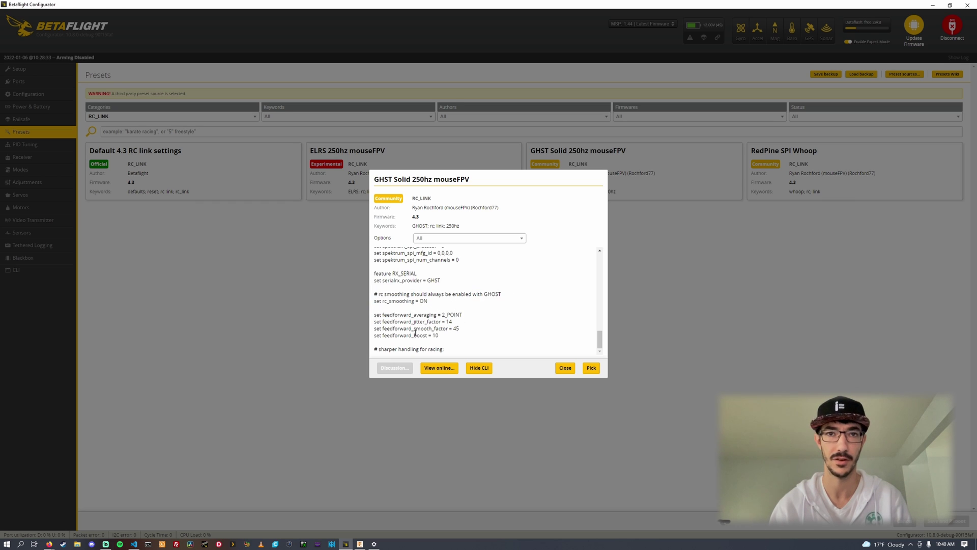
drag(415, 335, 375, 322)
click(475, 343)
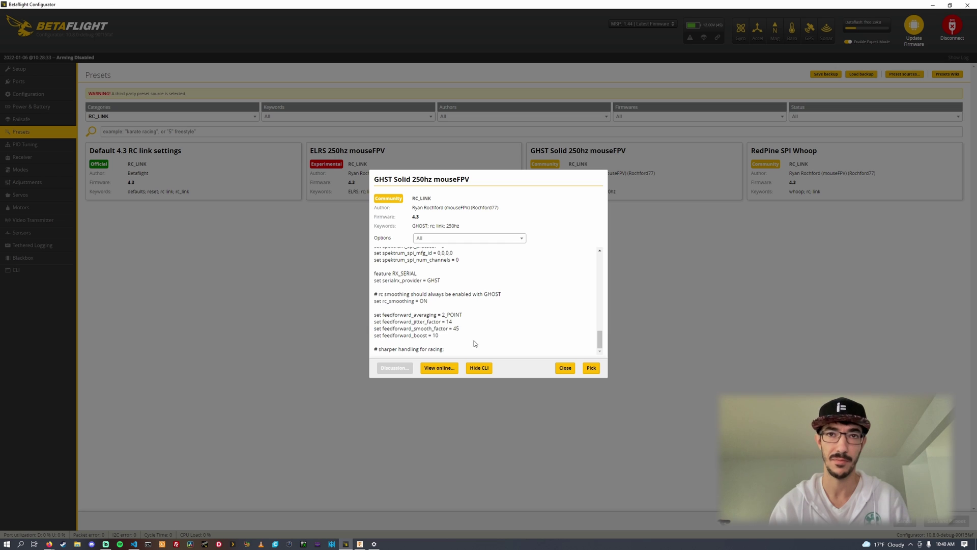
Step: Switch from the GHST preset to ELRS 250hz mouseFPV, review its CLI receiver, RC smoothing and feedforward commands, and close it
click(565, 367)
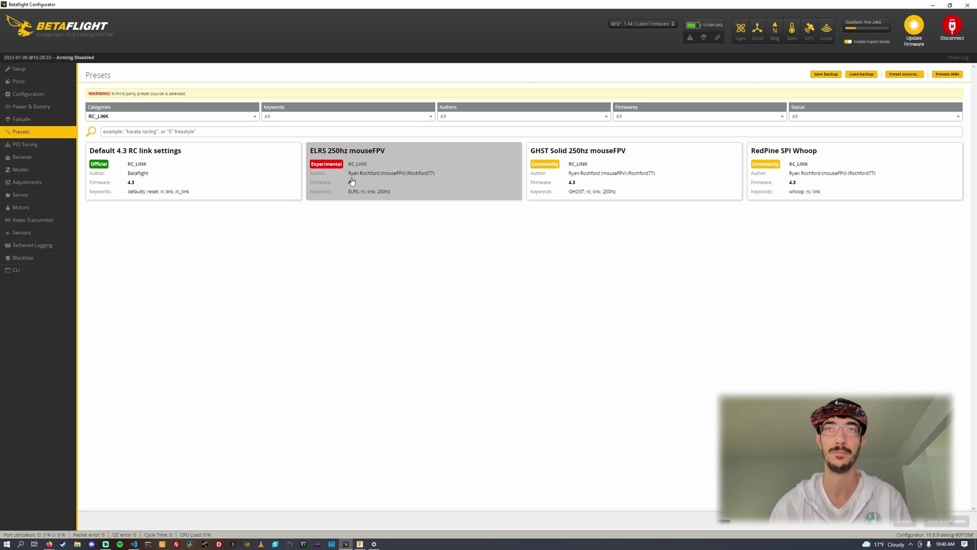
click(448, 178)
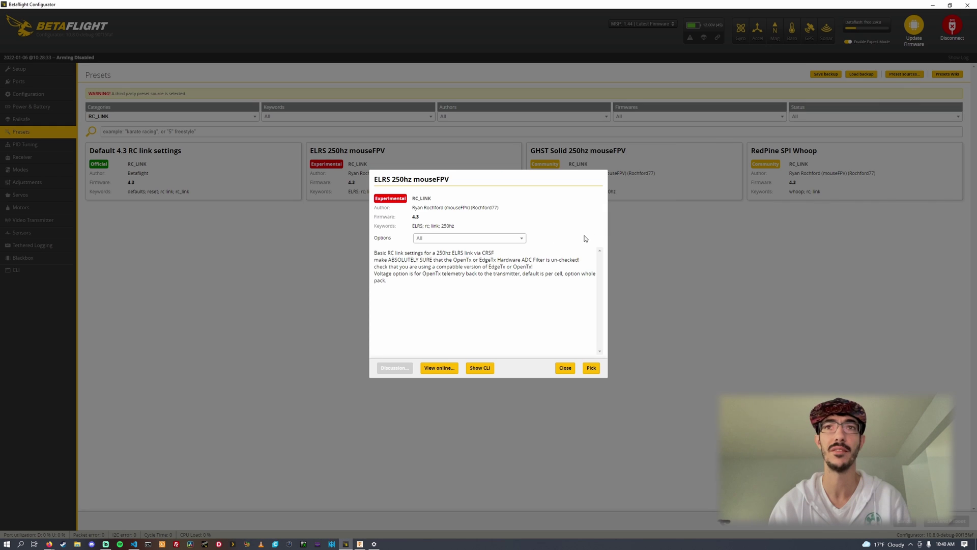
click(478, 368)
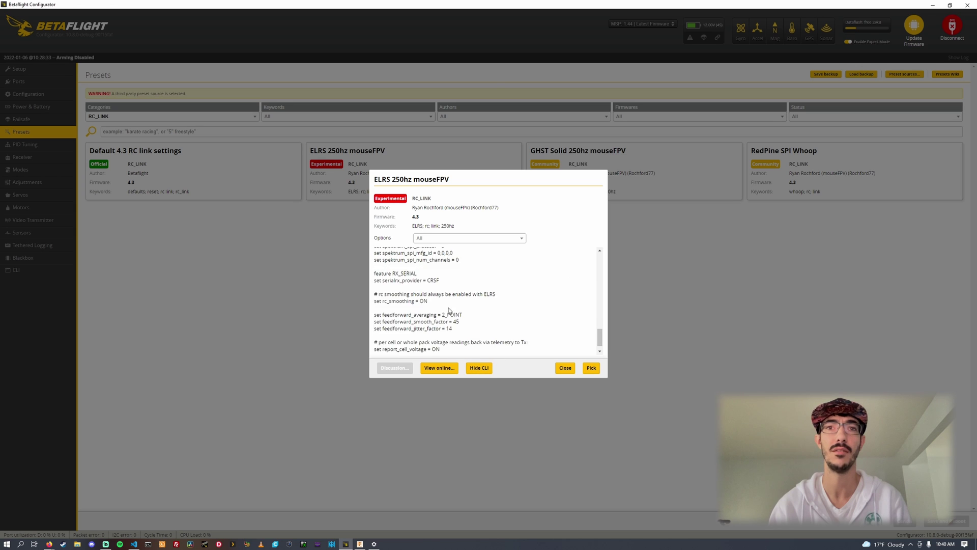
scroll(483, 305, down, 5)
drag(439, 267, 475, 277)
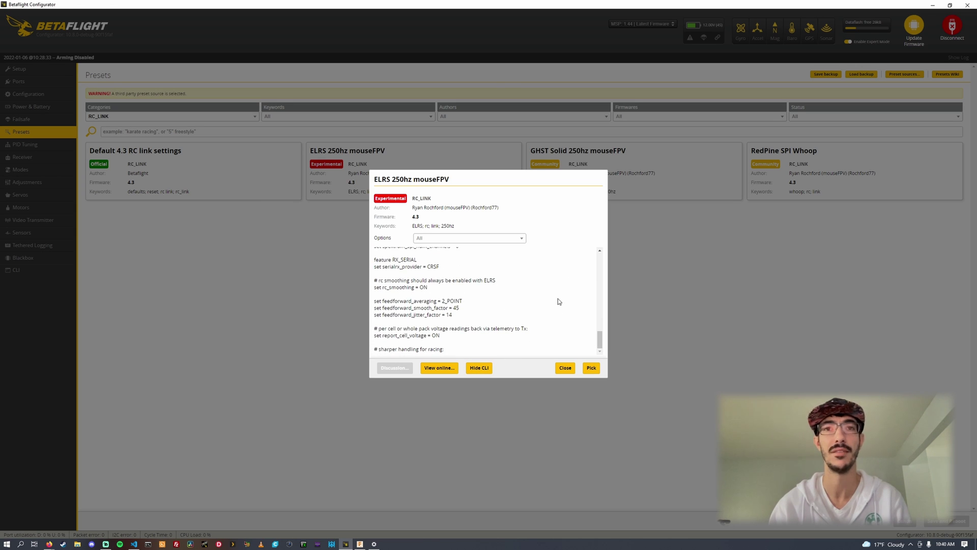
click(565, 368)
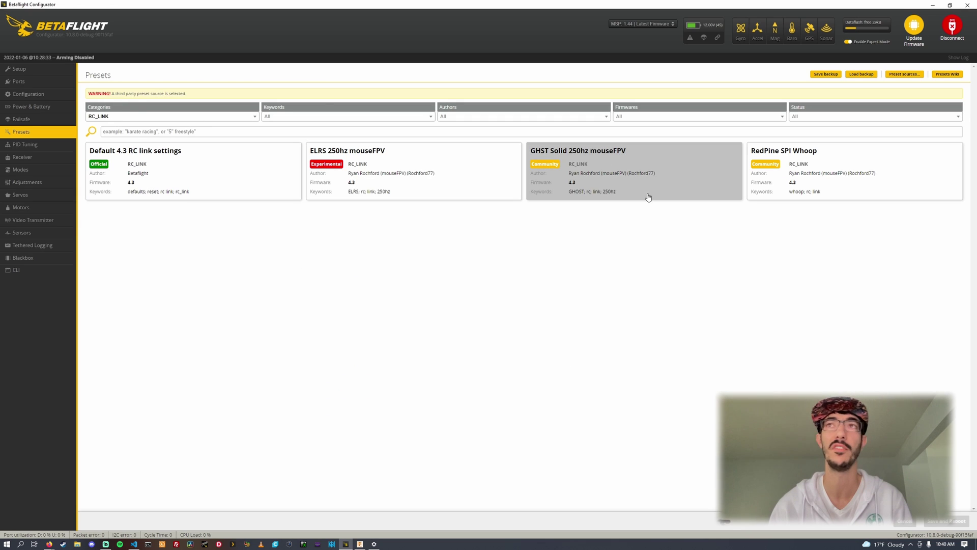
Step: Set the preset category filter to RC_SMOOTHING only, deselecting RC_LINK
click(183, 122)
click(110, 200)
click(102, 192)
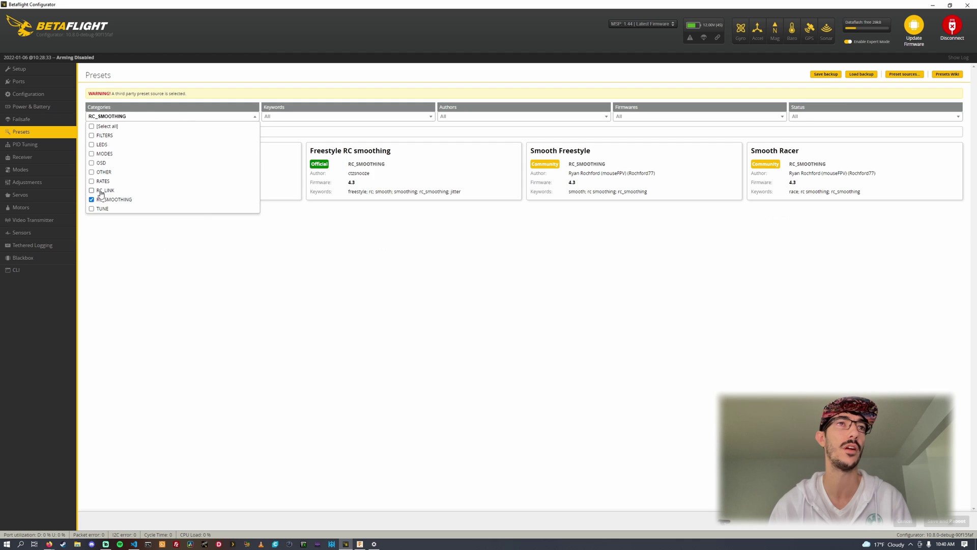
click(343, 236)
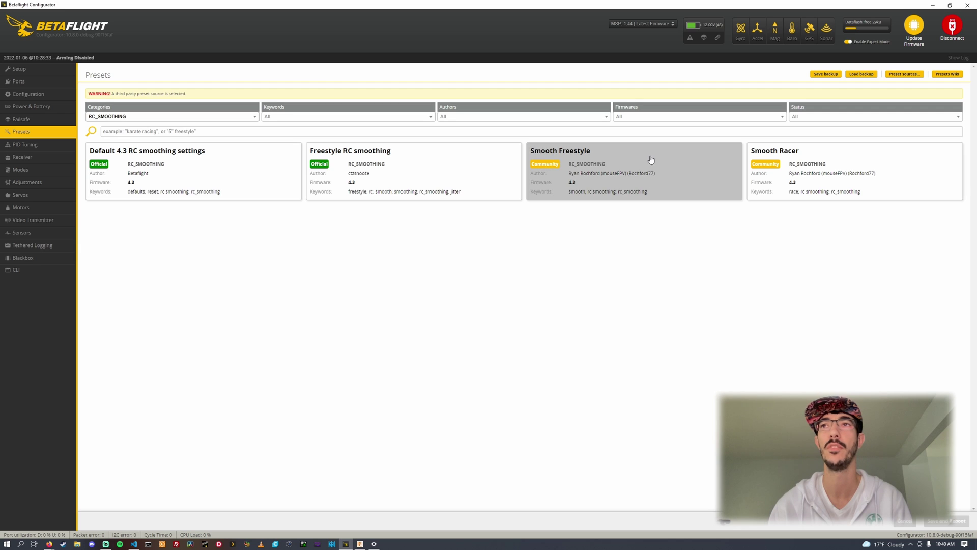
Step: Open the Smooth Freestyle RC smoothing preset, highlight its description to read it, and close the preset
click(649, 173)
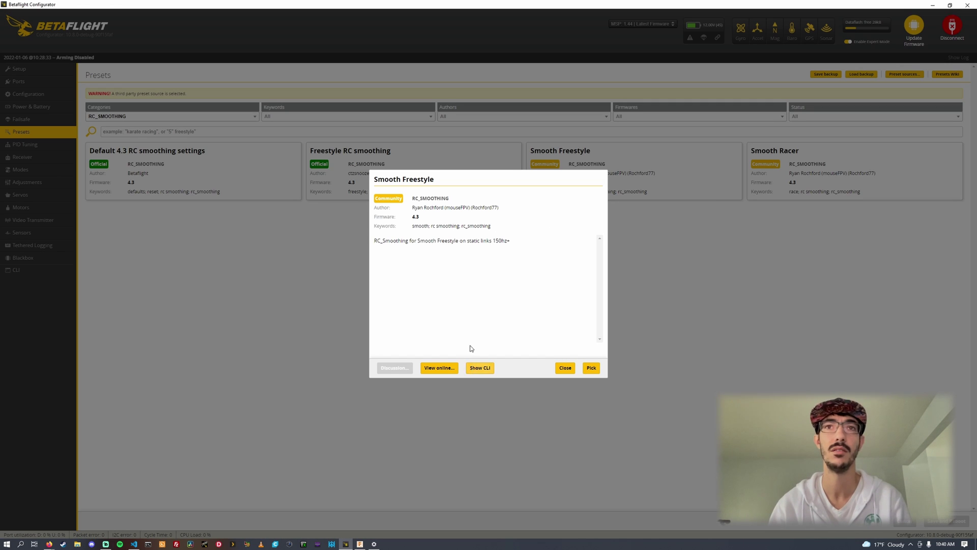
drag(383, 242, 533, 247)
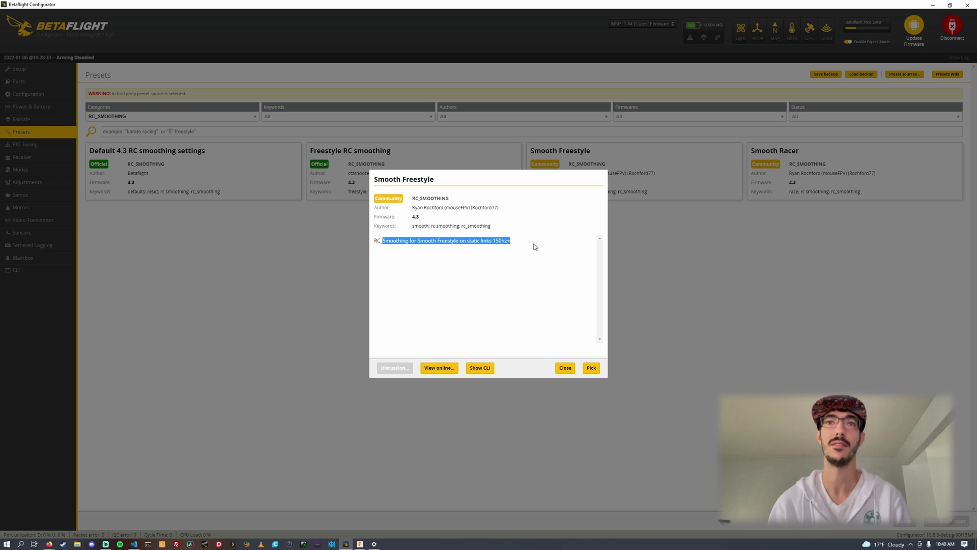
click(421, 294)
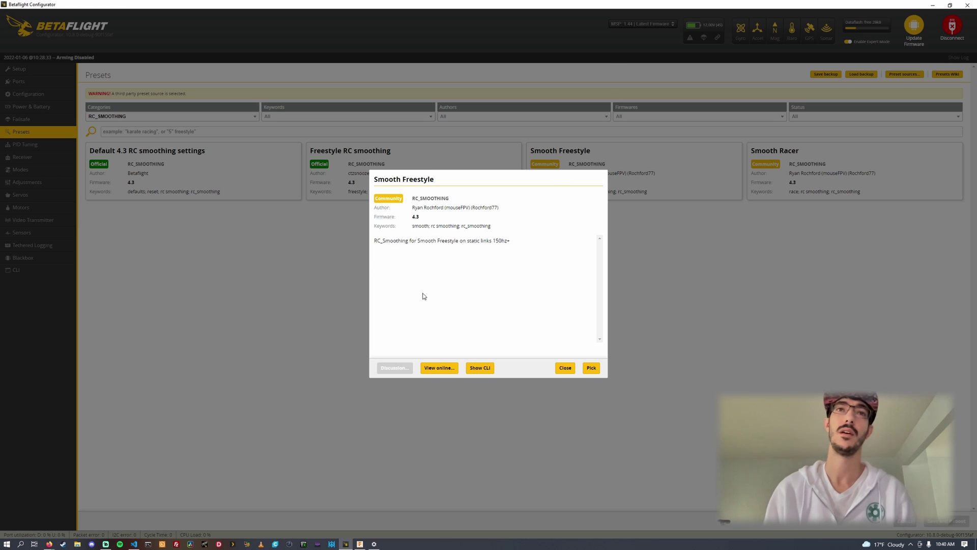
drag(374, 240, 387, 241)
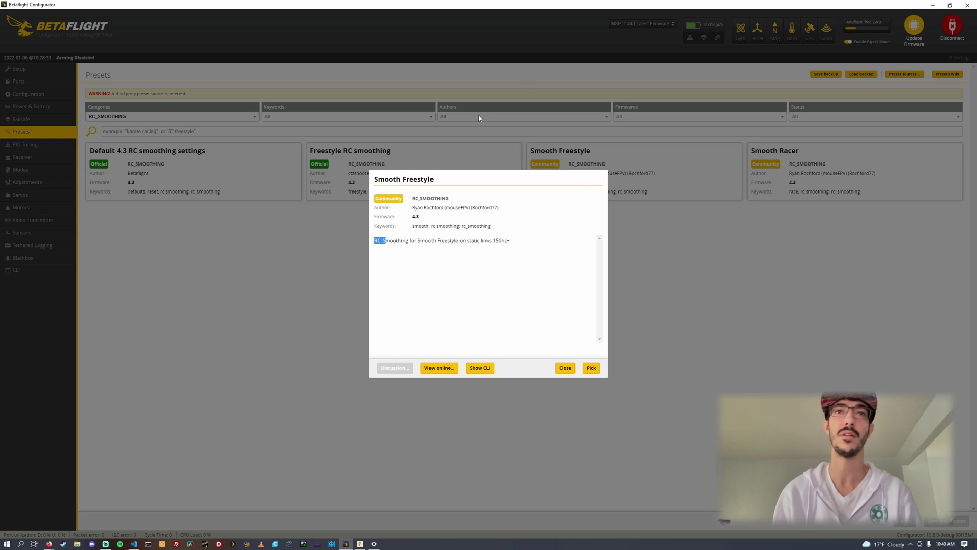
click(565, 367)
Step: Open the Smooth Racer preset, read through its description, and close the preset
click(855, 165)
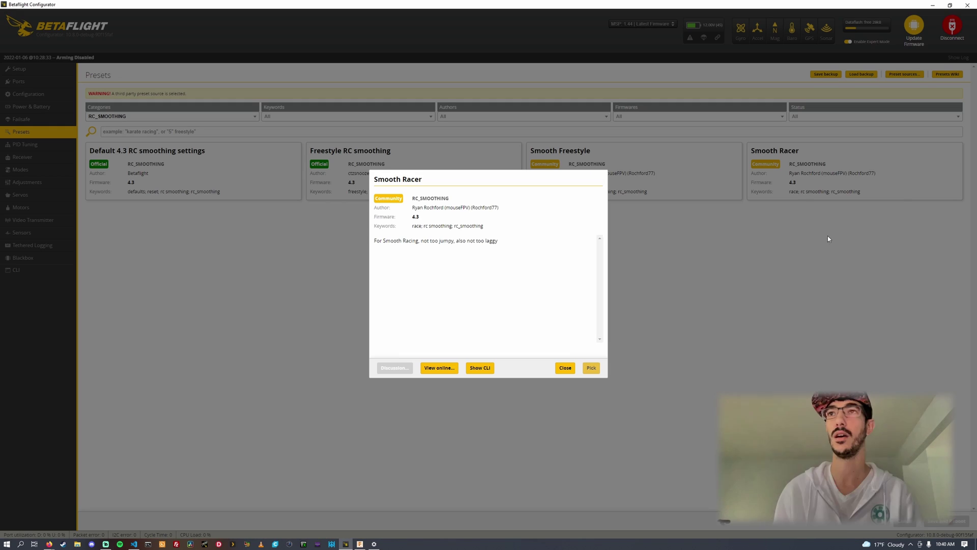
drag(390, 241, 534, 245)
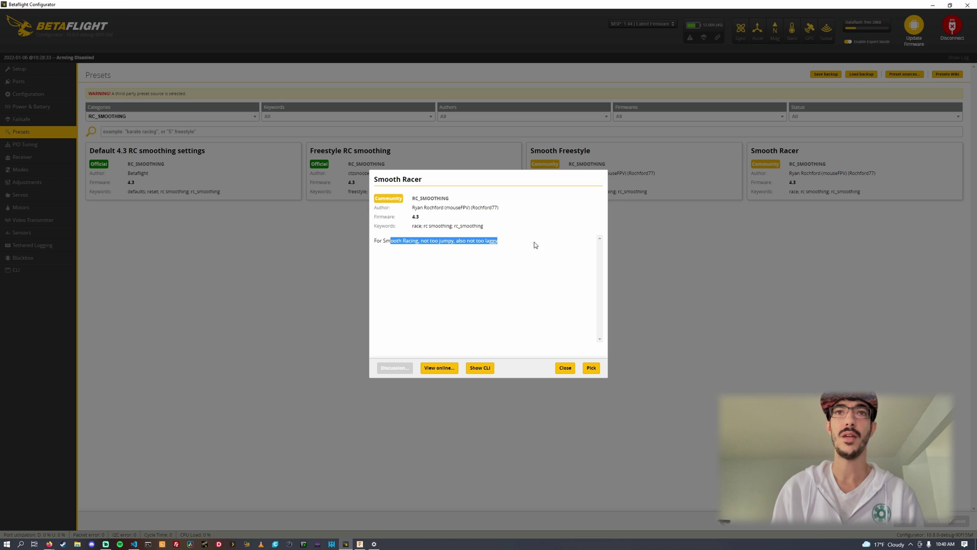
click(468, 310)
click(563, 366)
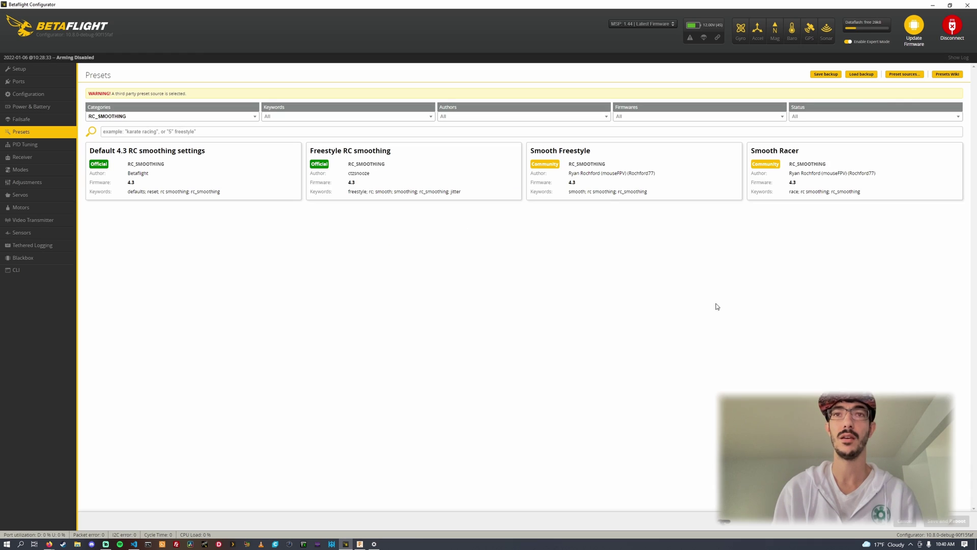
Step: Change the preset category filter to MODES only, deselecting RC_SMOOTHING
click(110, 119)
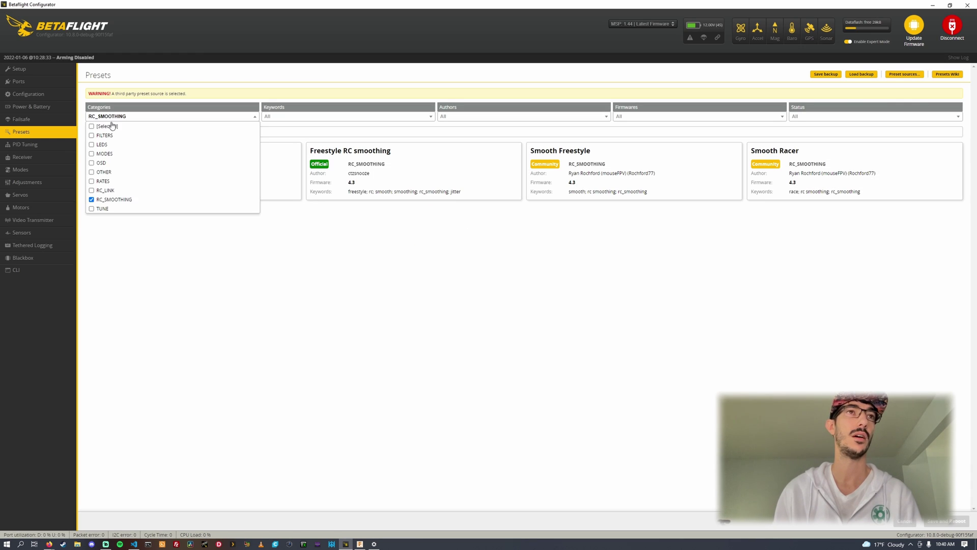
click(110, 198)
click(106, 153)
click(658, 284)
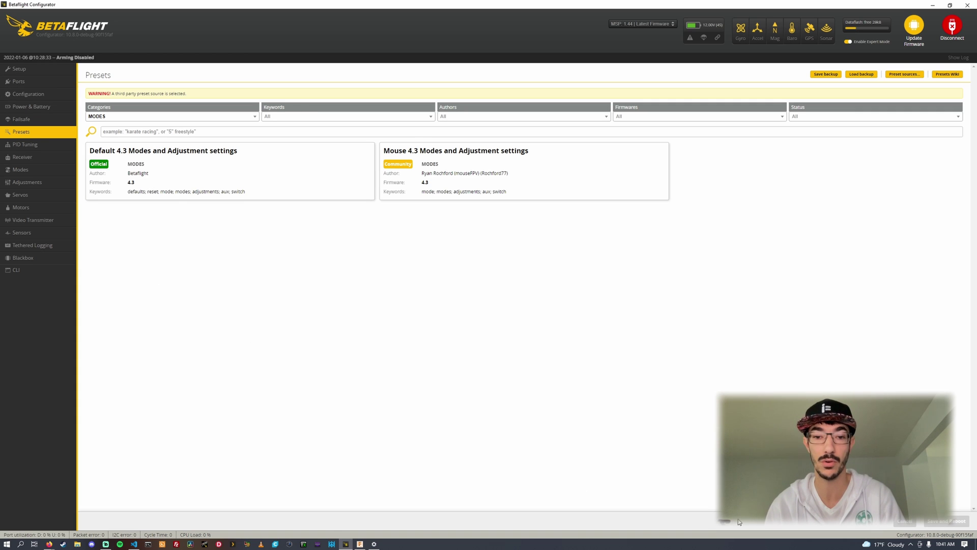
click(105, 543)
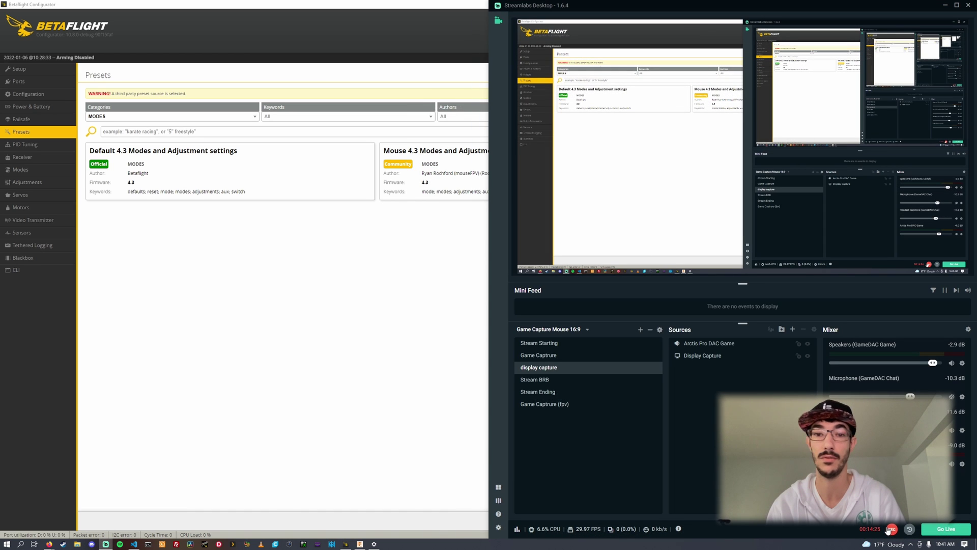